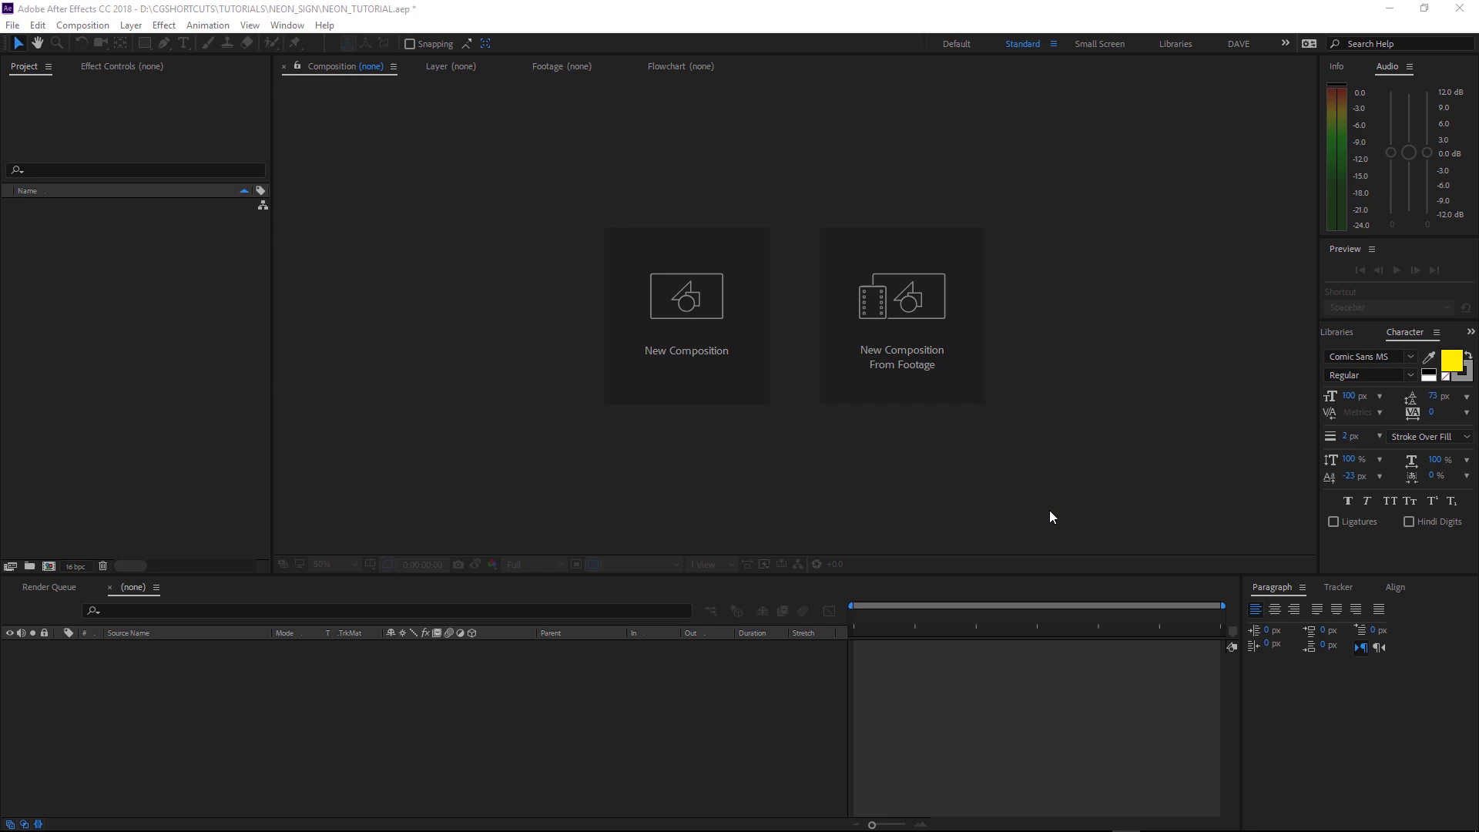
# Create a new 1920×1080 composition, Comp 1
pyautogui.click(83, 24)
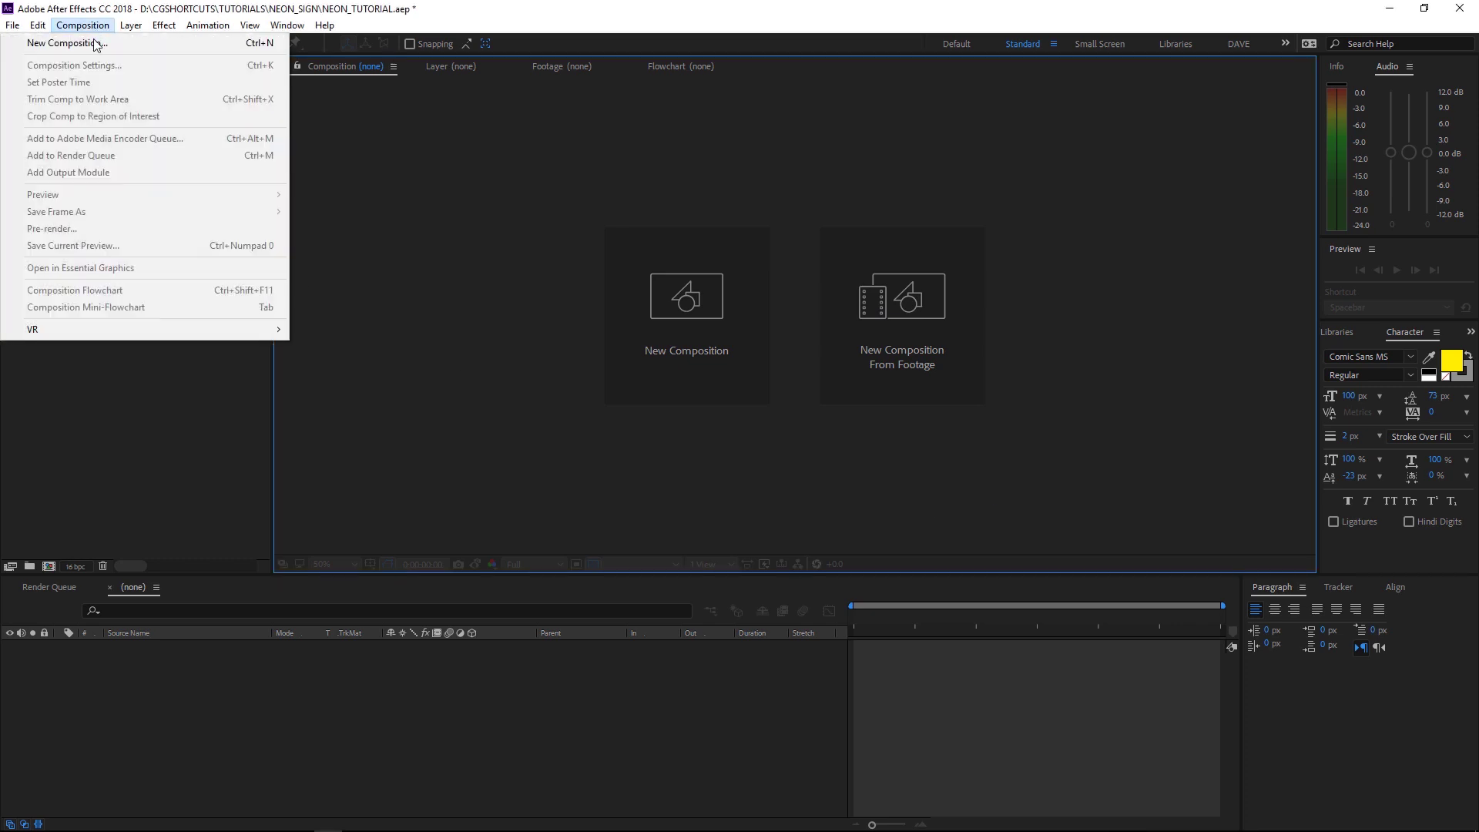
pyautogui.click(94, 43)
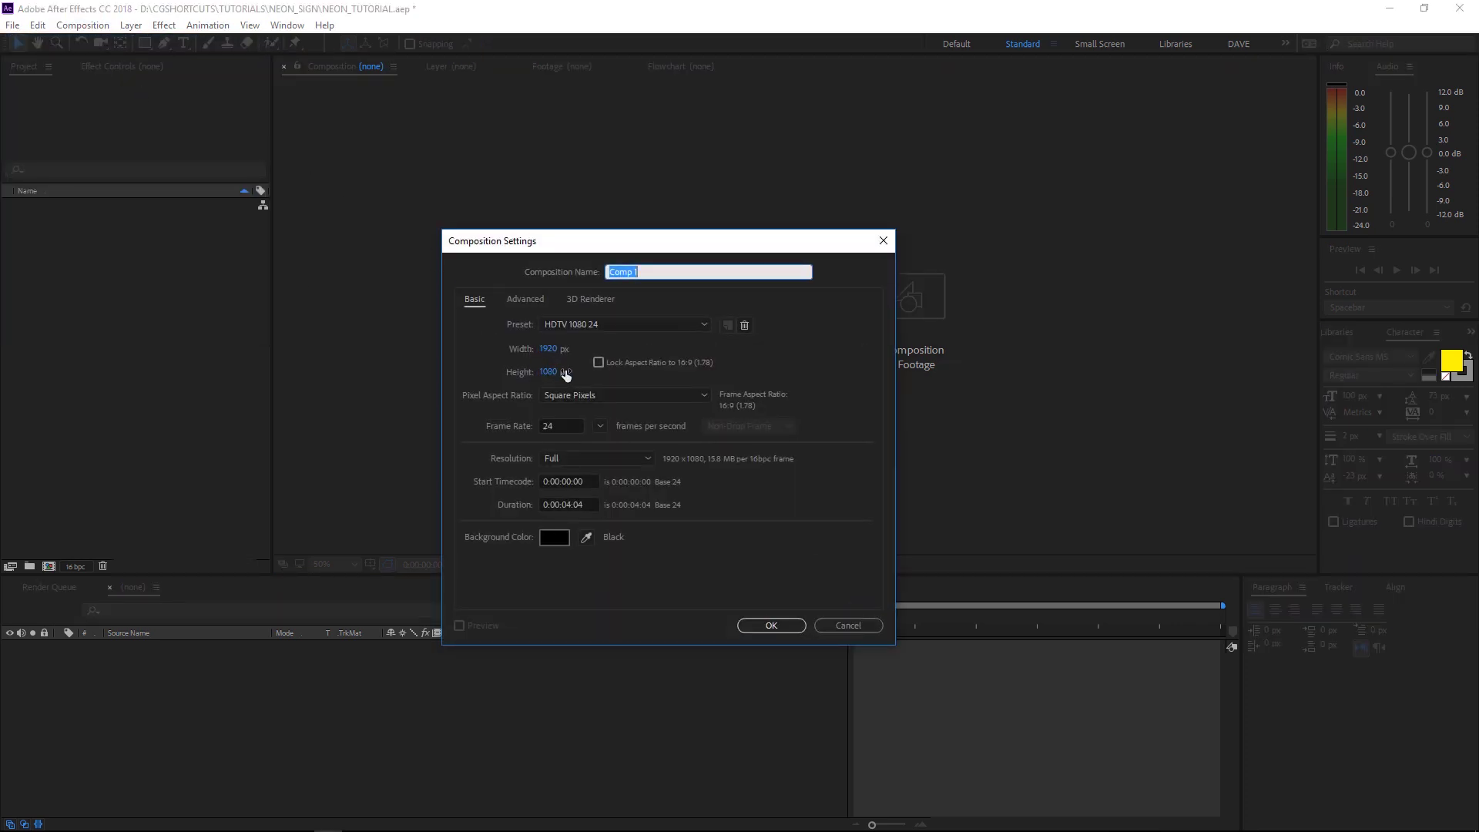
pyautogui.click(771, 625)
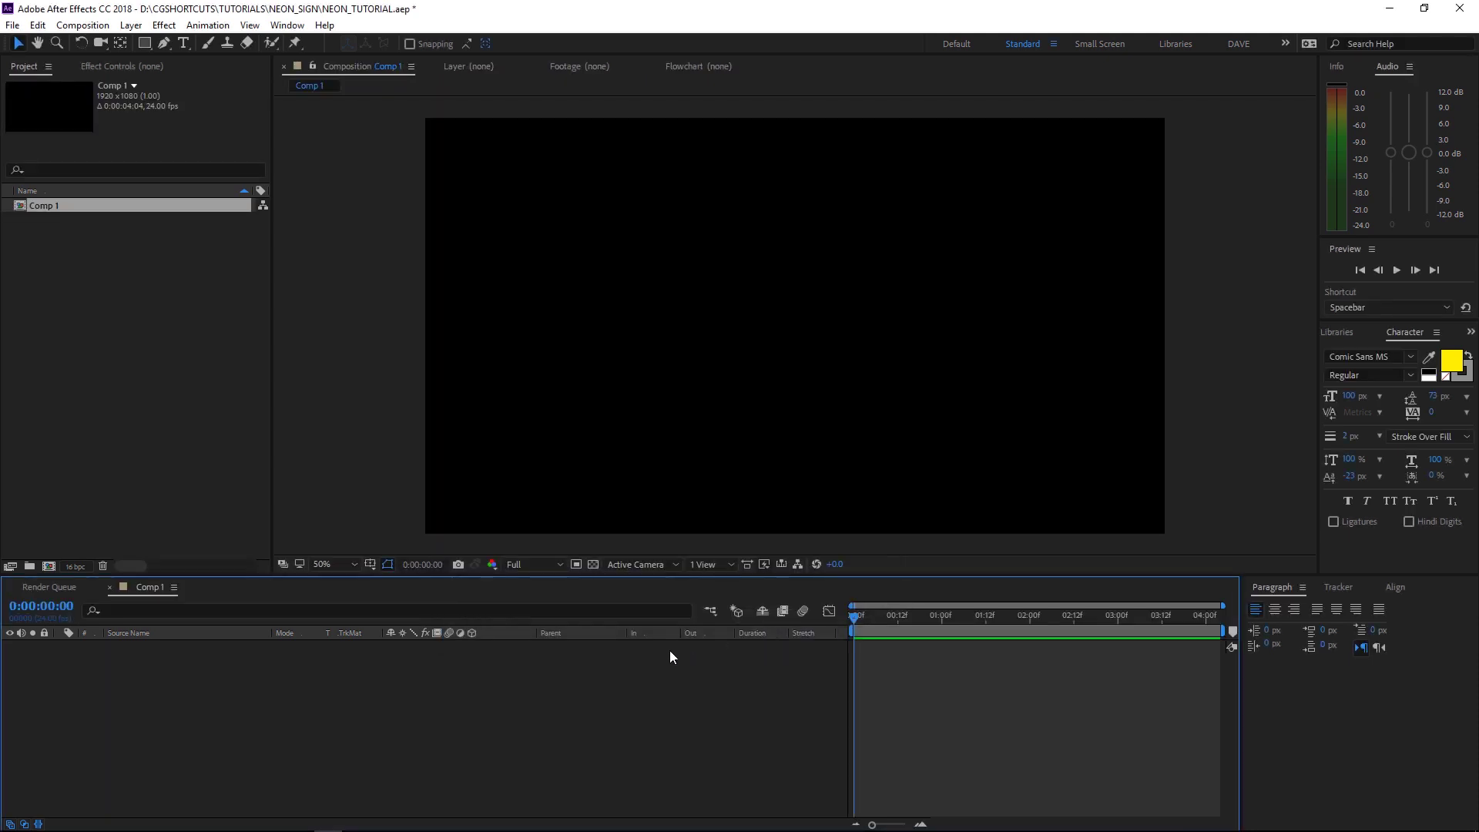
# Add a composition-sized black (000000) solid layer
pyautogui.click(131, 25)
pyautogui.moveTo(125, 40)
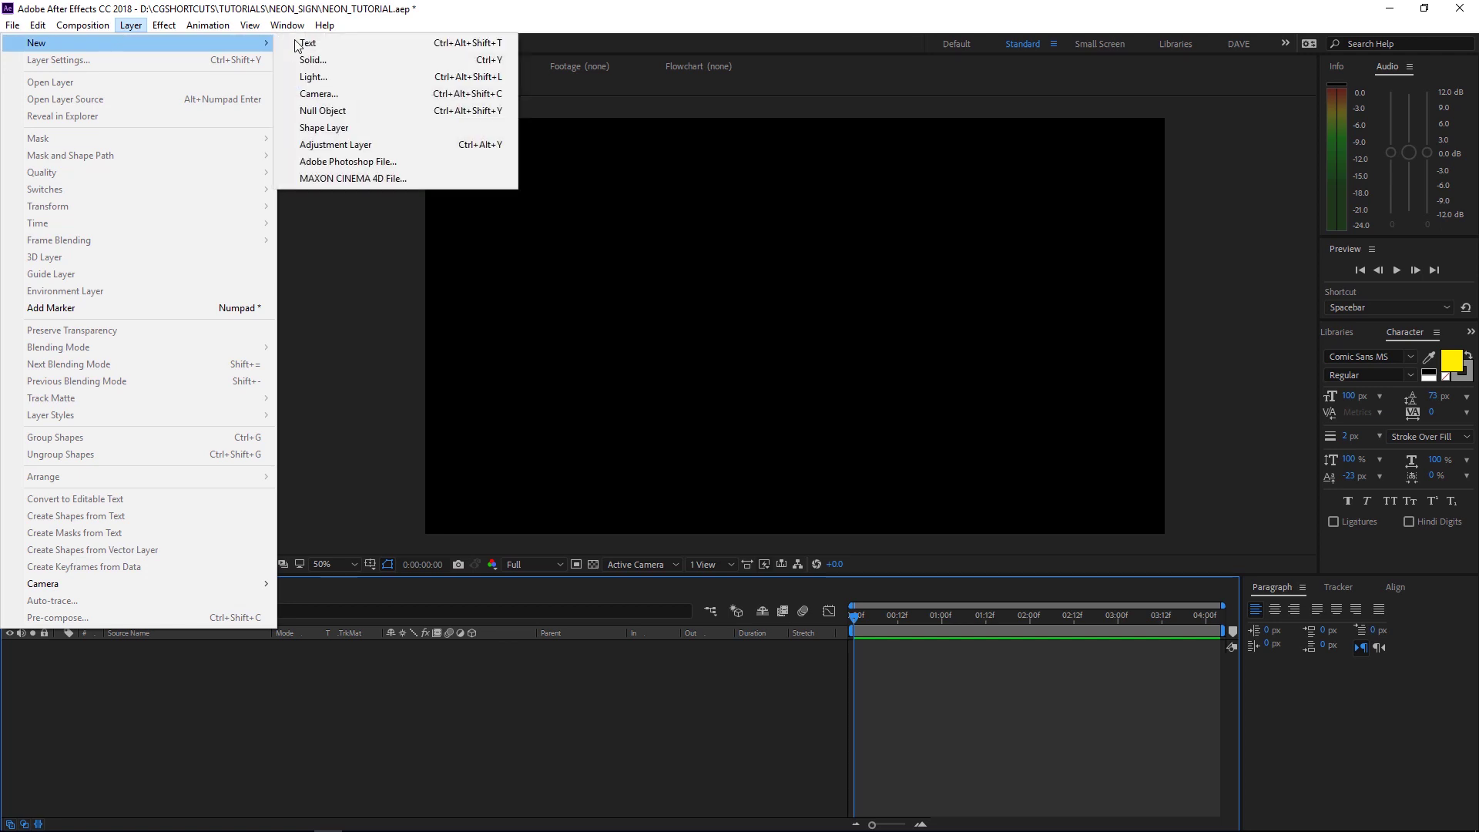
pyautogui.click(344, 59)
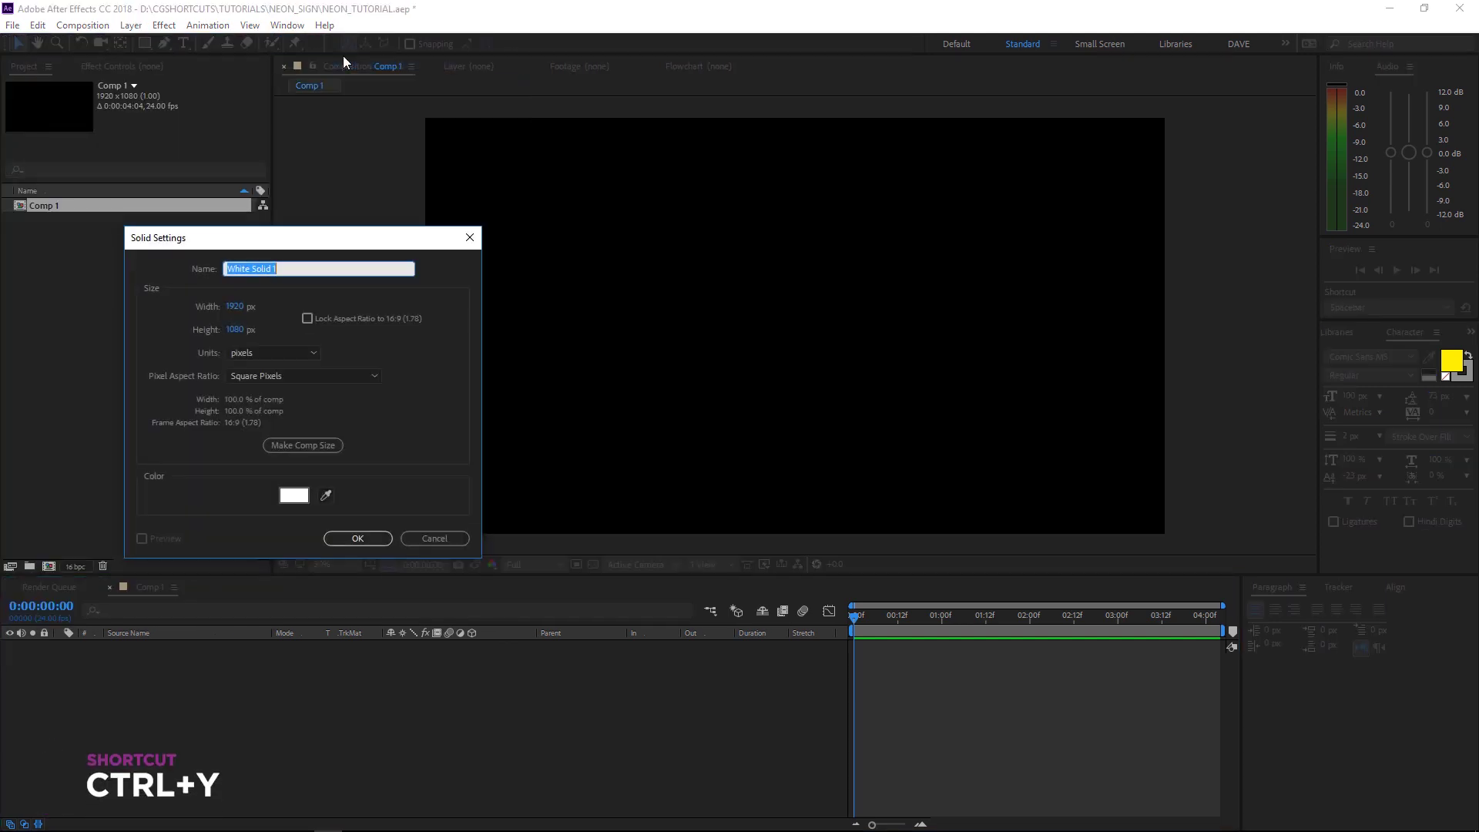
pyautogui.click(302, 444)
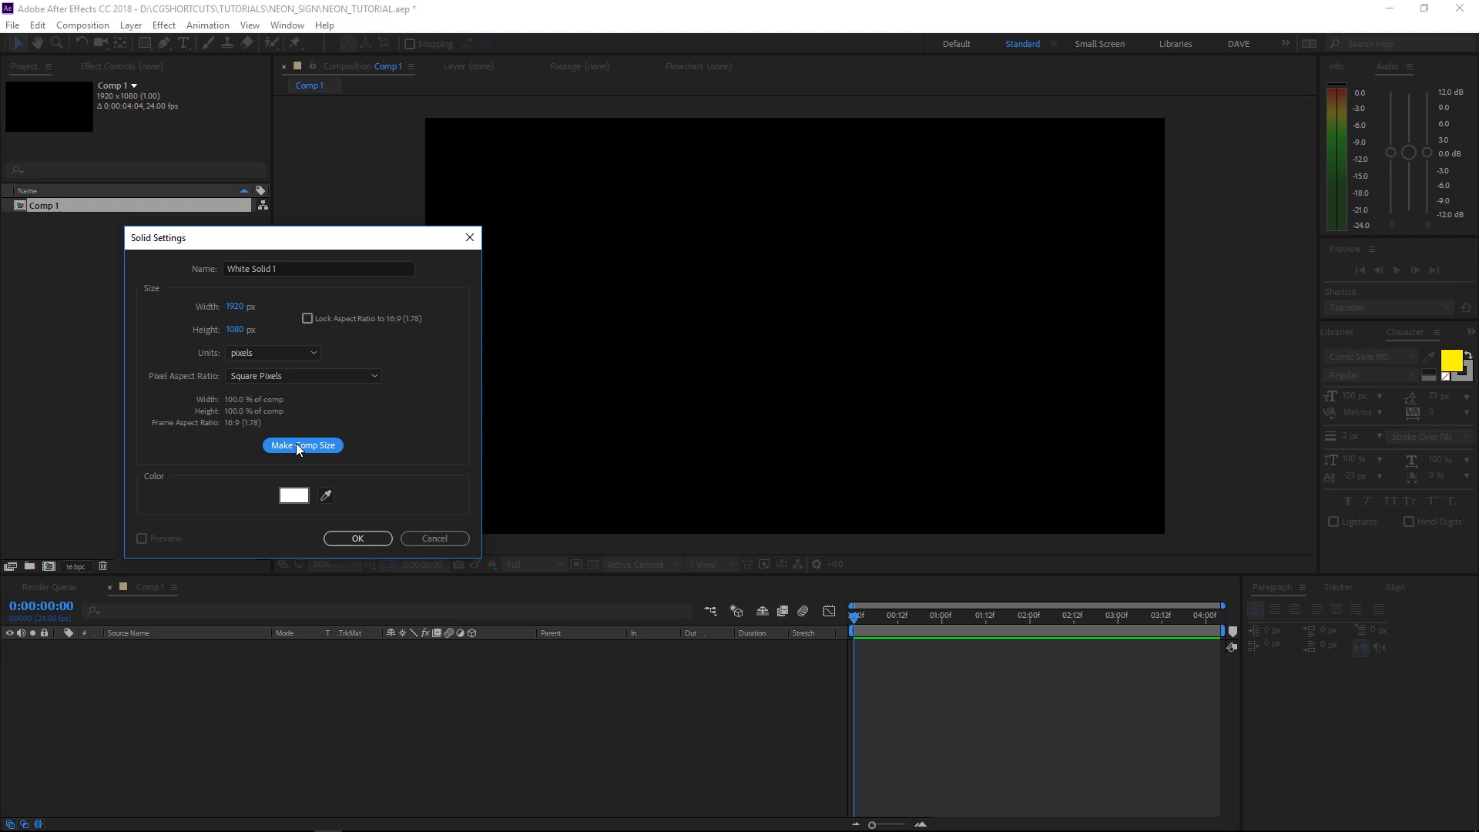
pyautogui.click(293, 496)
pyautogui.moveTo(146, 560); pyautogui.dragTo(146, 549)
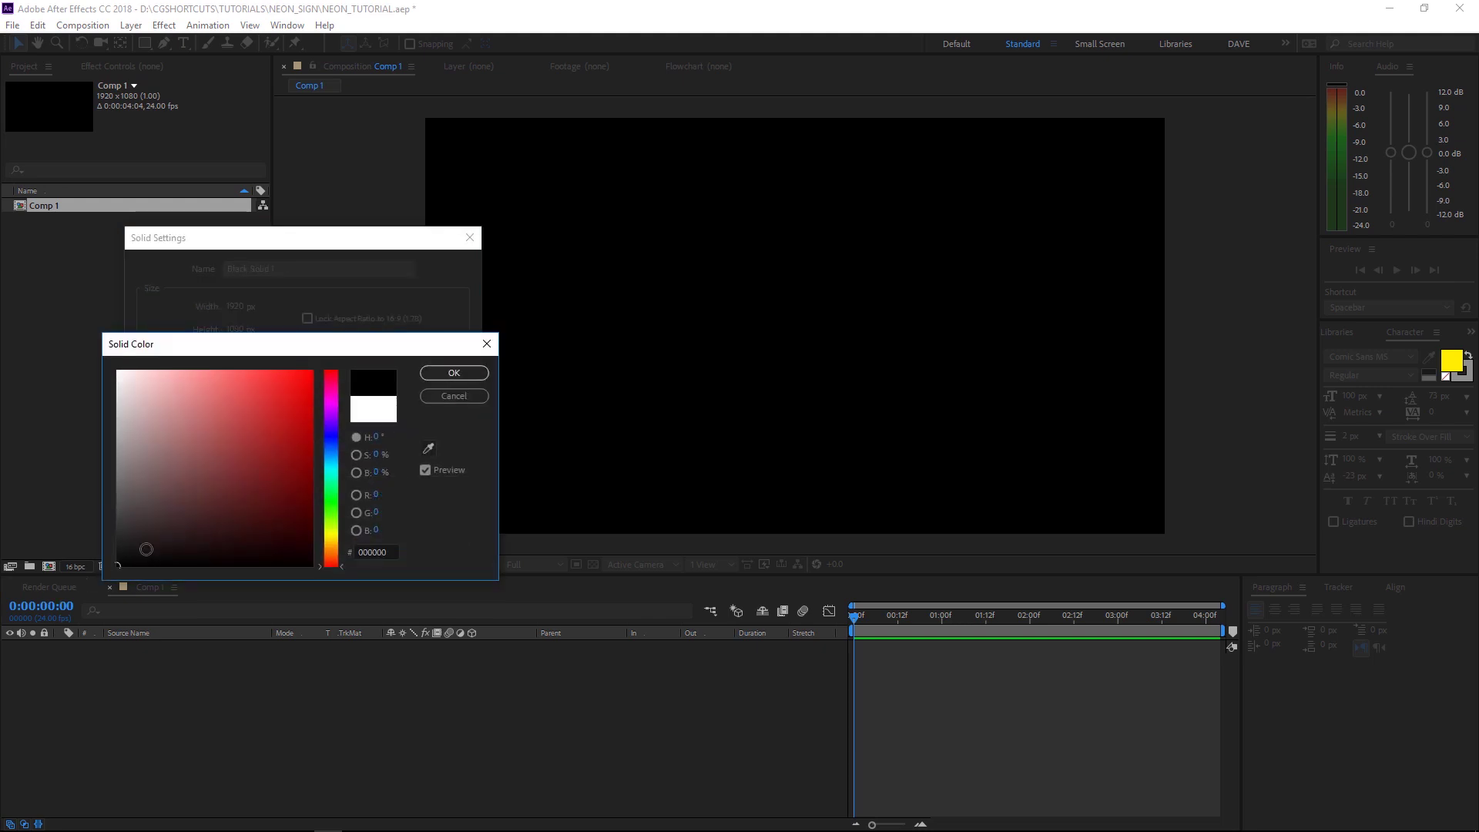
pyautogui.click(447, 372)
pyautogui.click(372, 541)
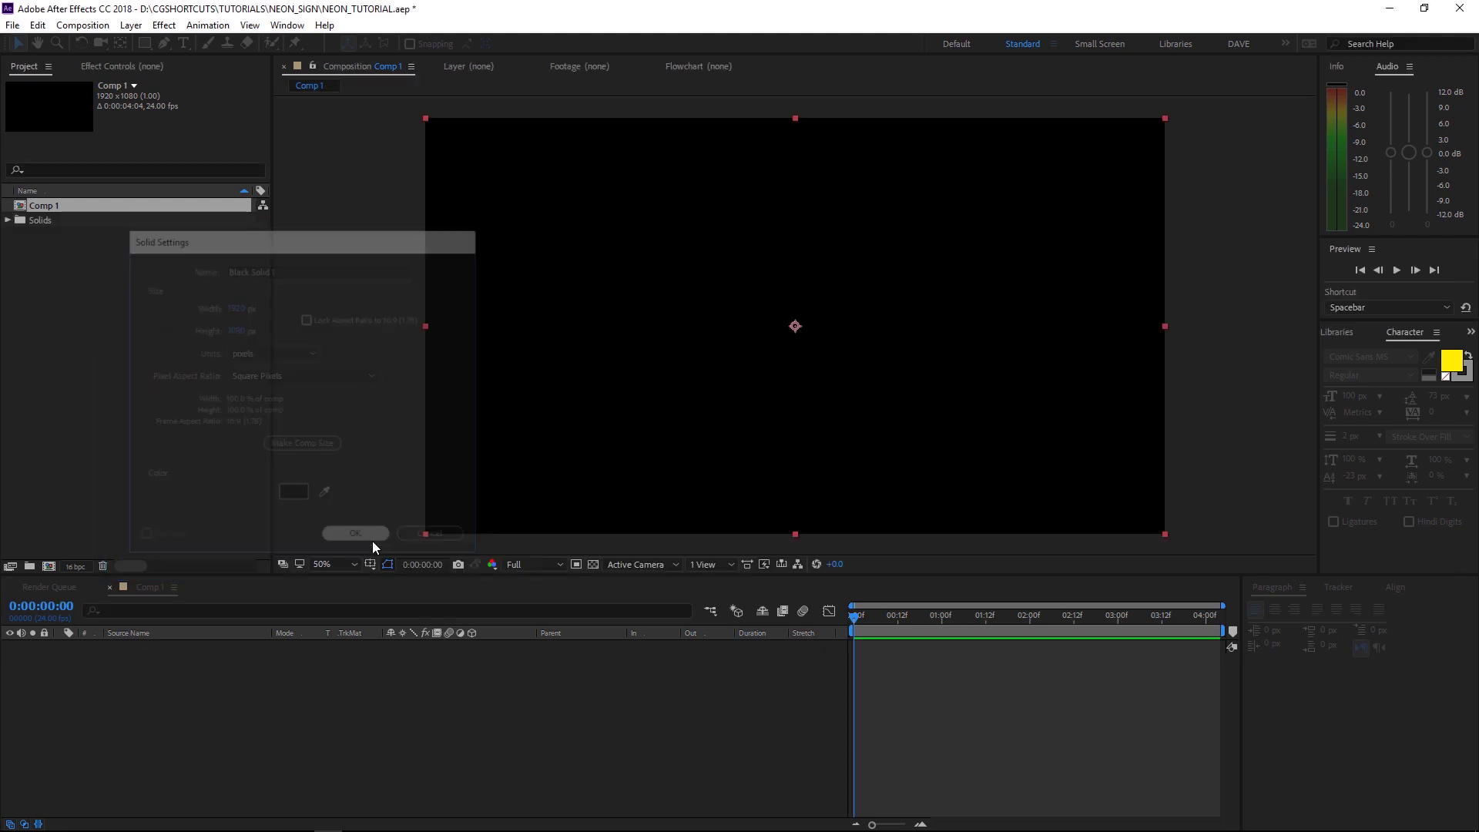
# Rename the solid layer BACKGROUND
pyautogui.press('Return')
pyautogui.write('BACKGROUND')
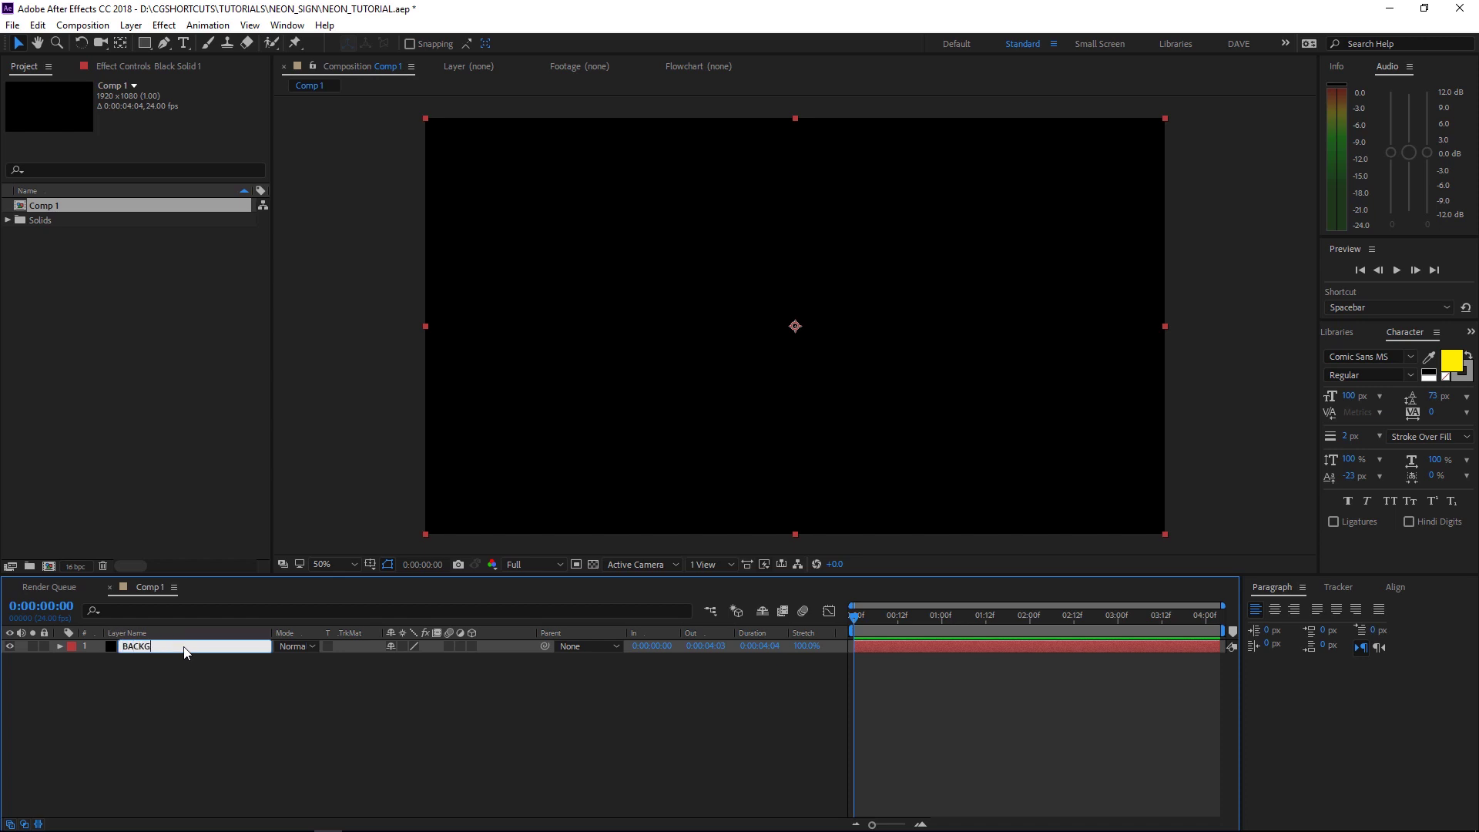
pyautogui.press('Return')
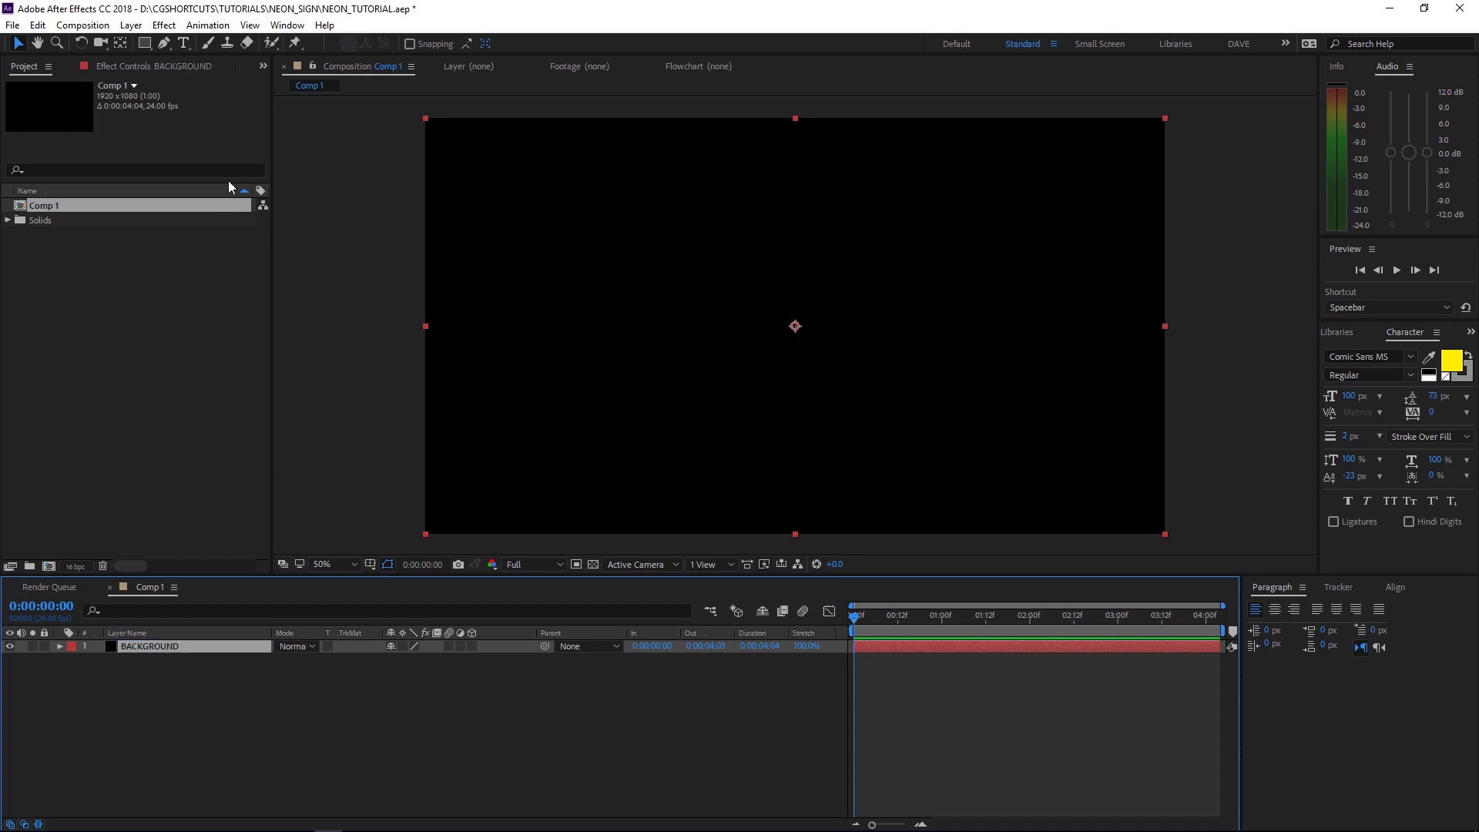
# Create a paragraph text layer reading NEON across the frame
pyautogui.hotkey('ctrl', 't')
pyautogui.moveTo(476, 192); pyautogui.dragTo(1107, 499)
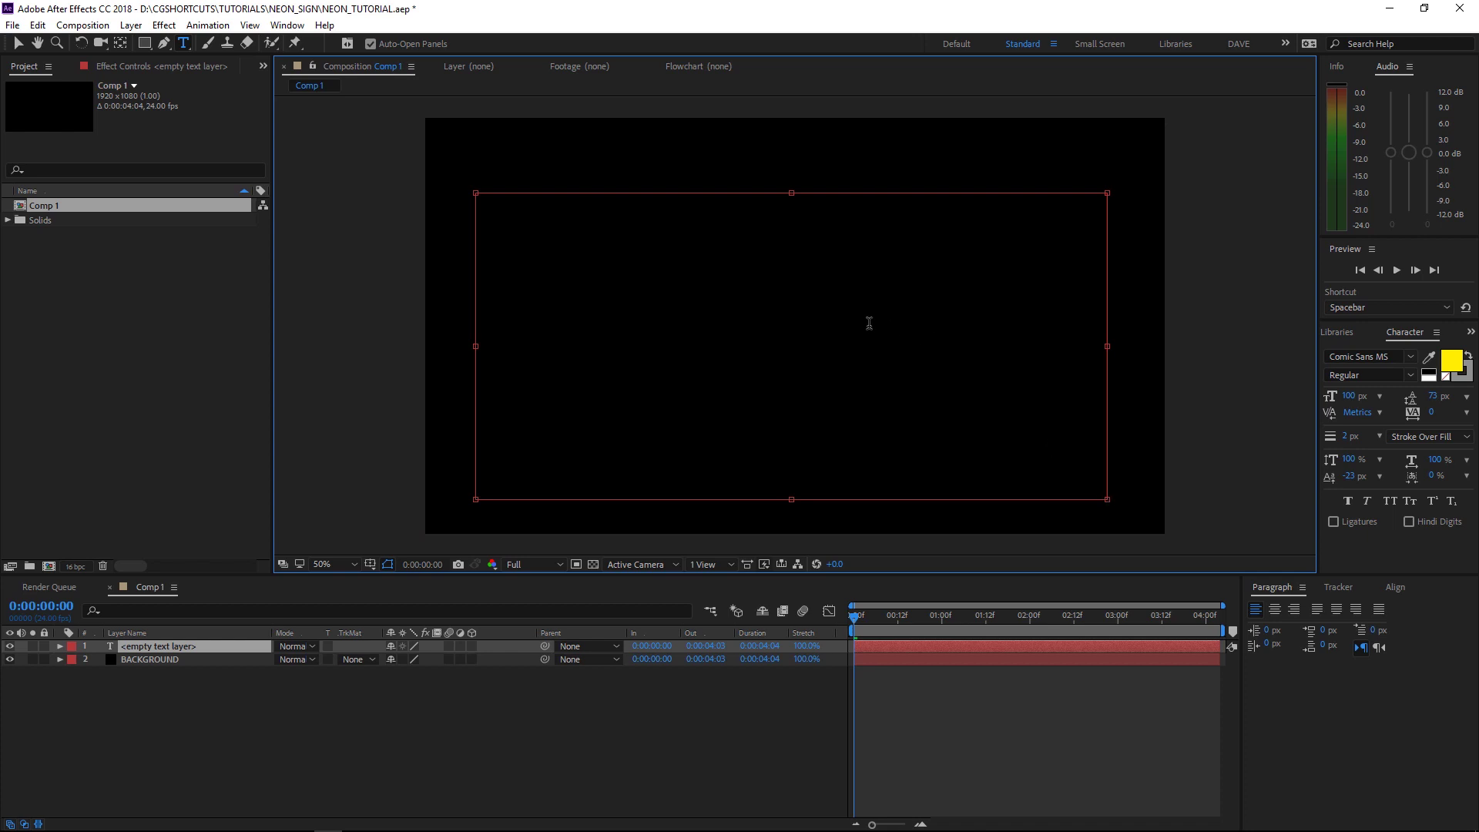
pyautogui.write('NEON')
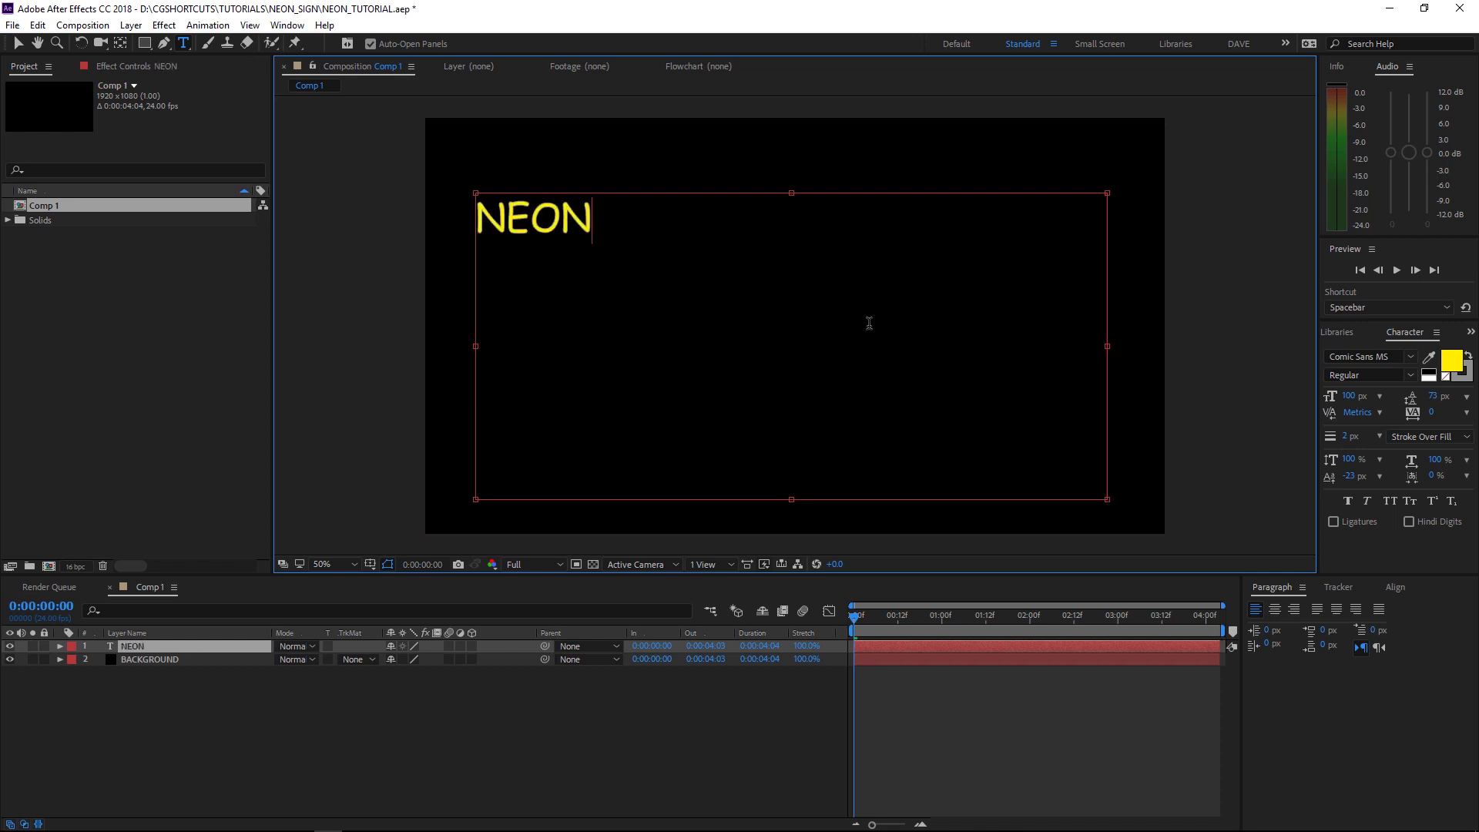
# Set the NEON text's font to Effra Bold
pyautogui.hotkey('ctrl', 'a')
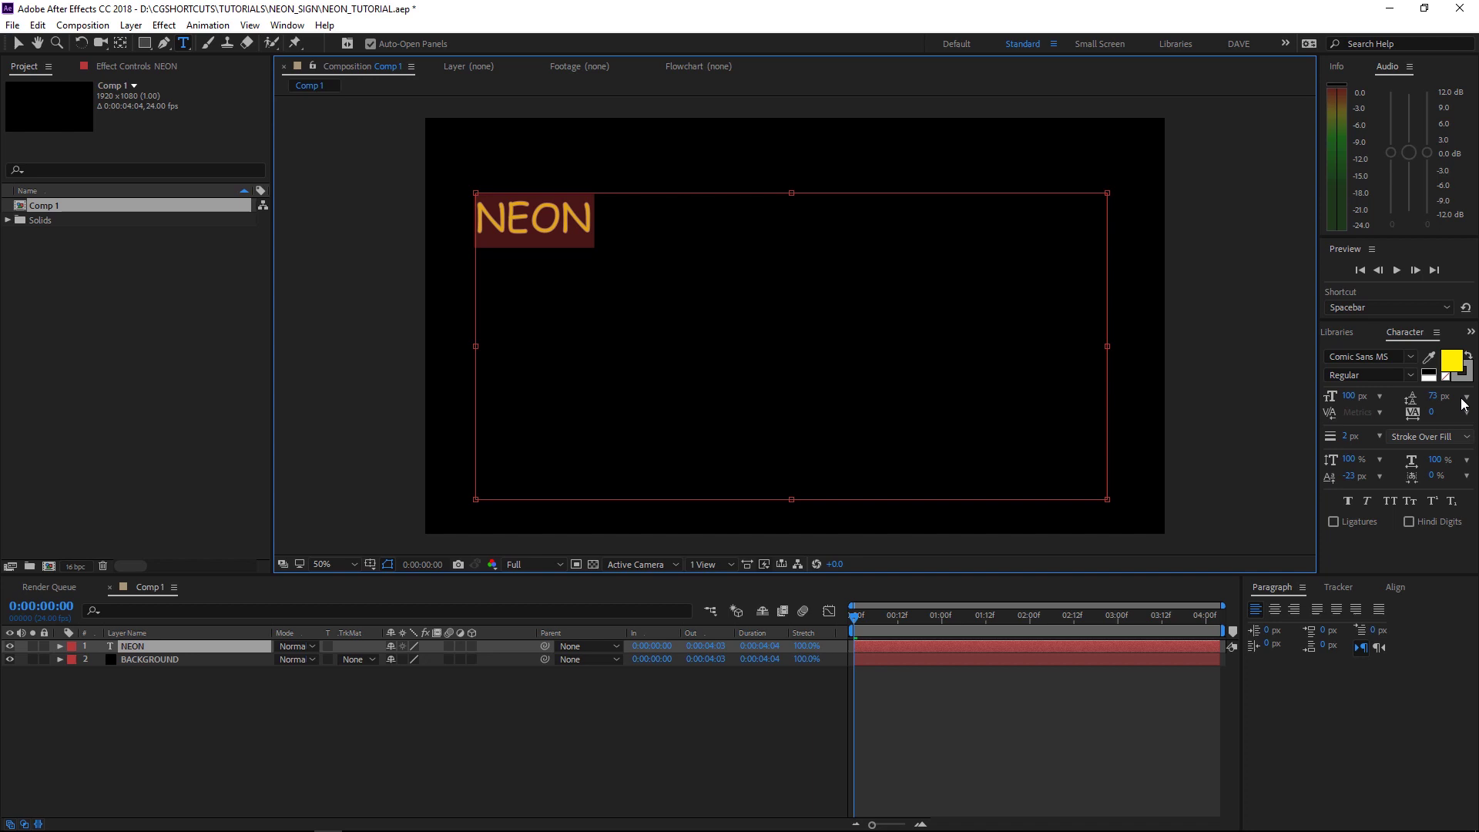
pyautogui.click(1394, 355)
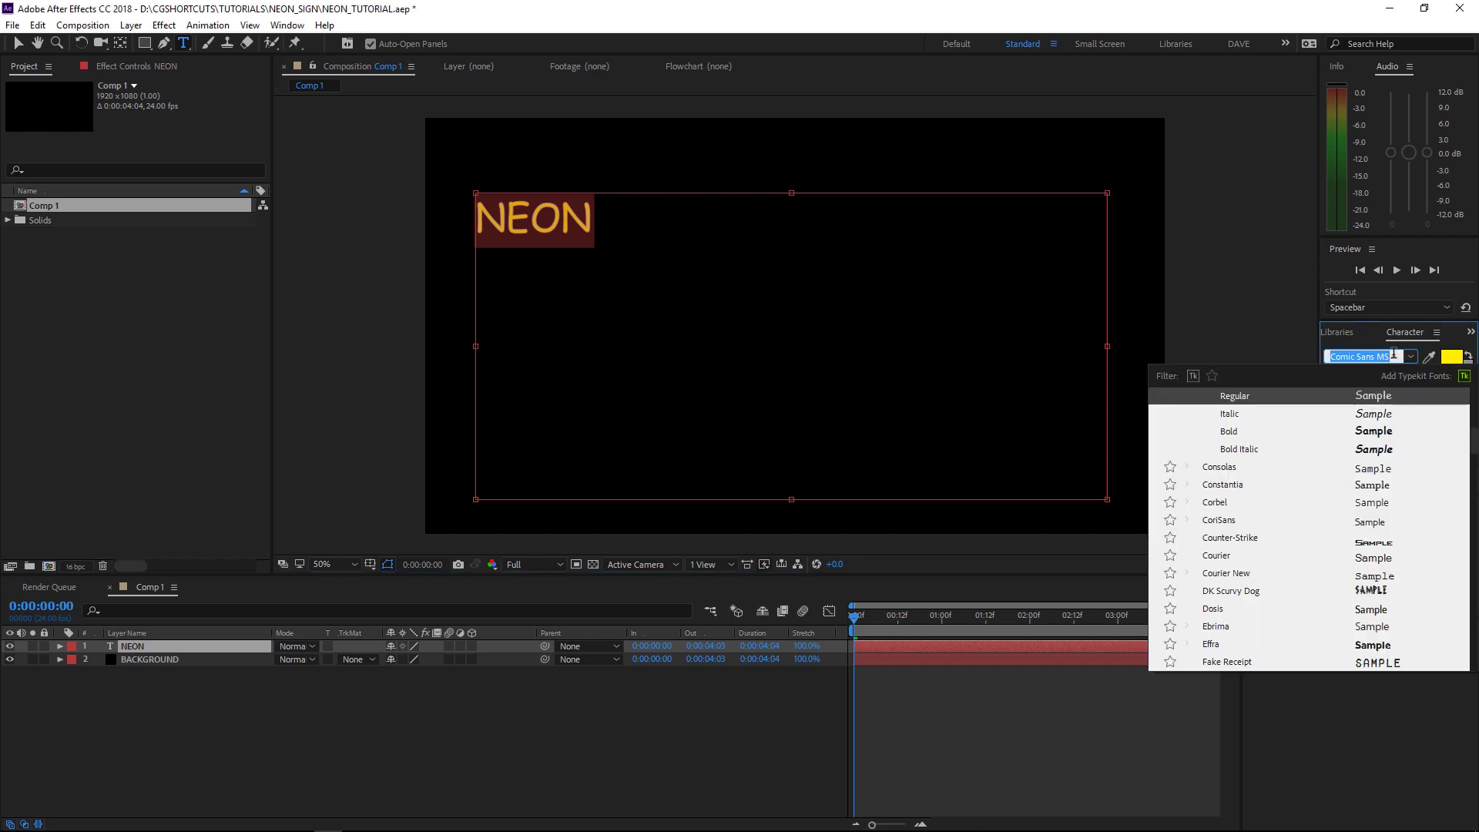
pyautogui.write('eff')
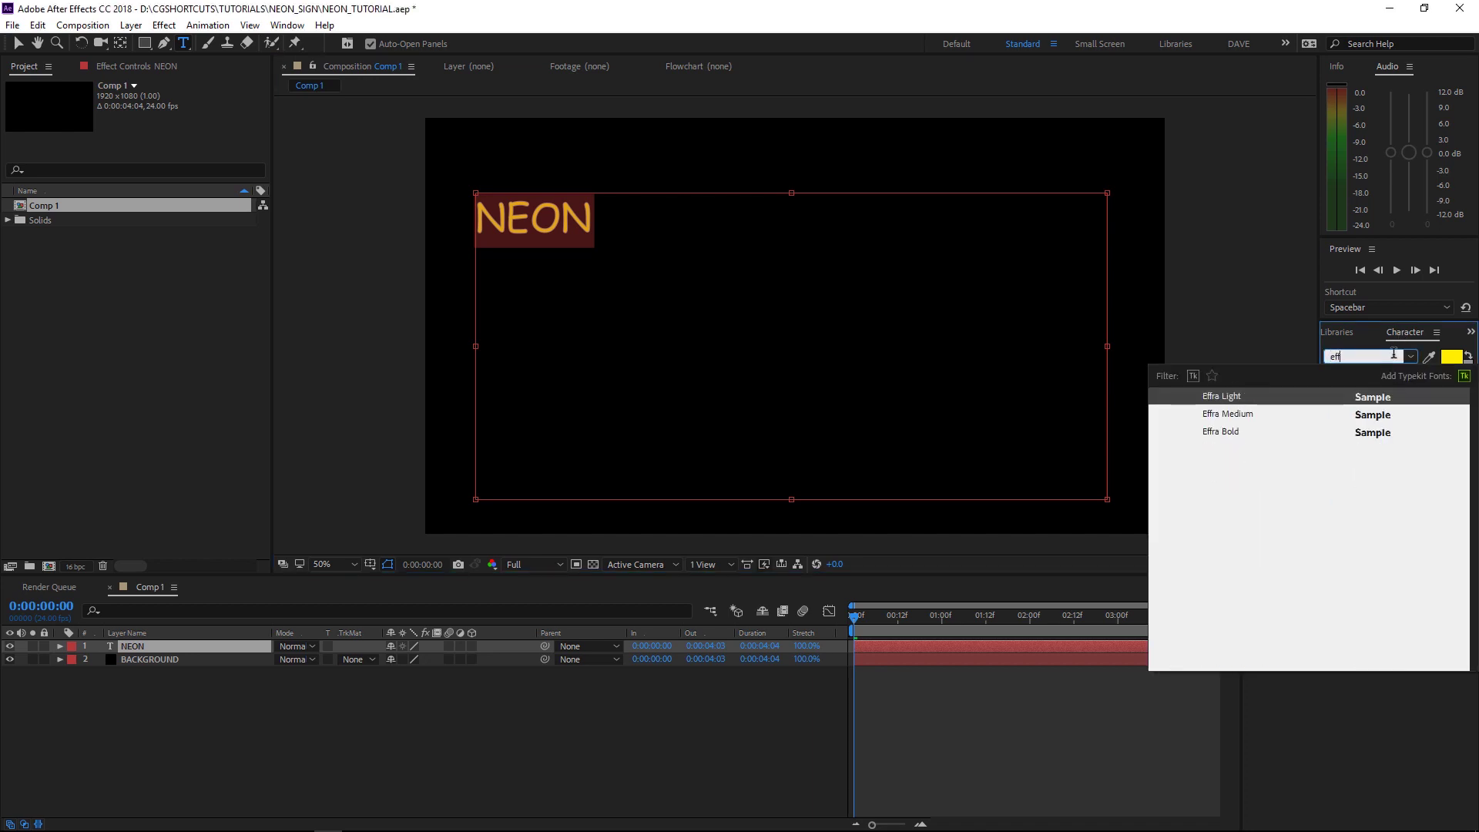
pyautogui.click(1297, 439)
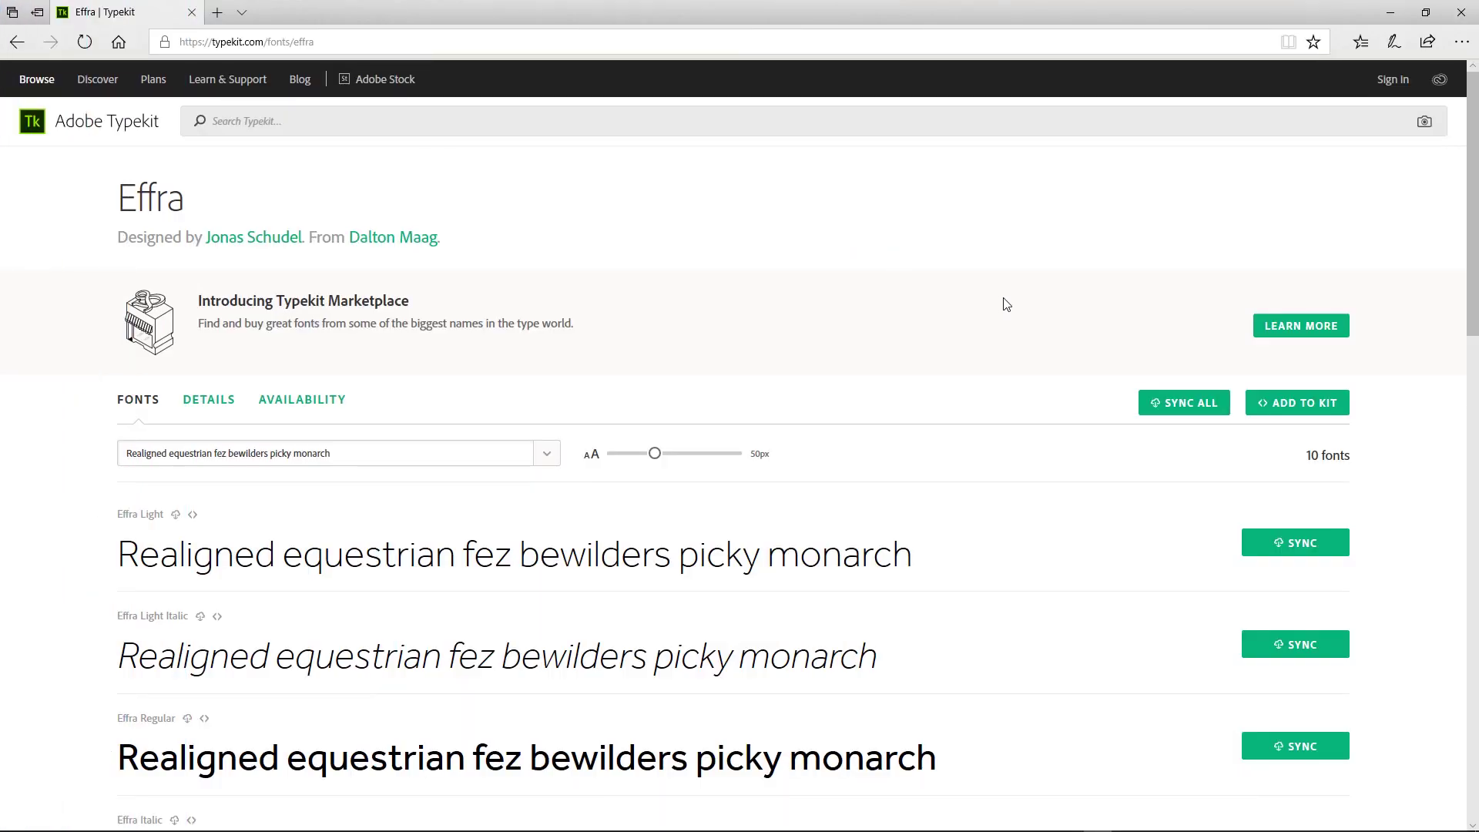
pyautogui.scroll(-8, 1077, 267)
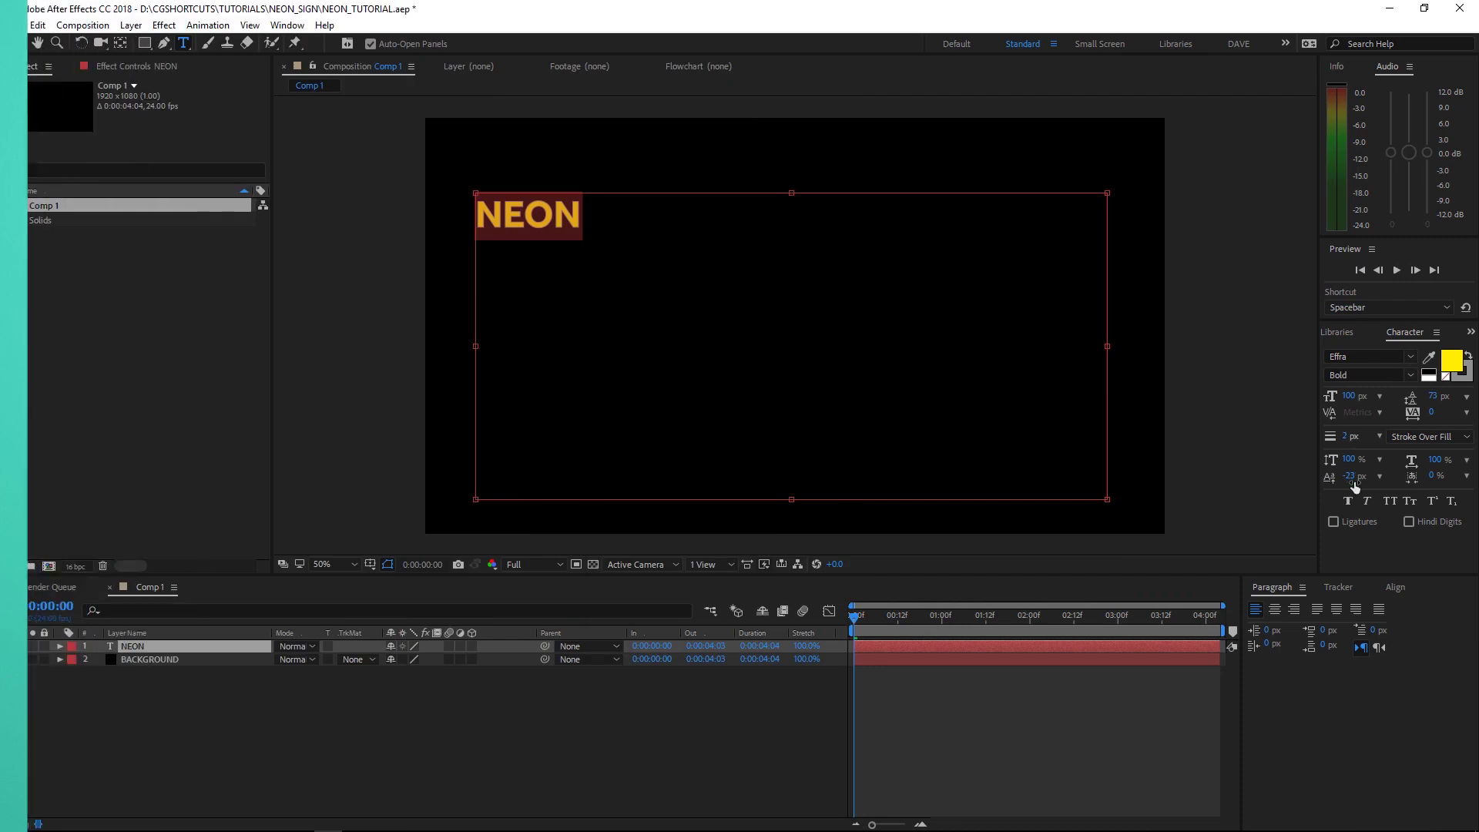
# Centre NEON at 421 px, then duplicate BACKGROUND into a top-layer BACKGROUND 2
pyautogui.click(1275, 609)
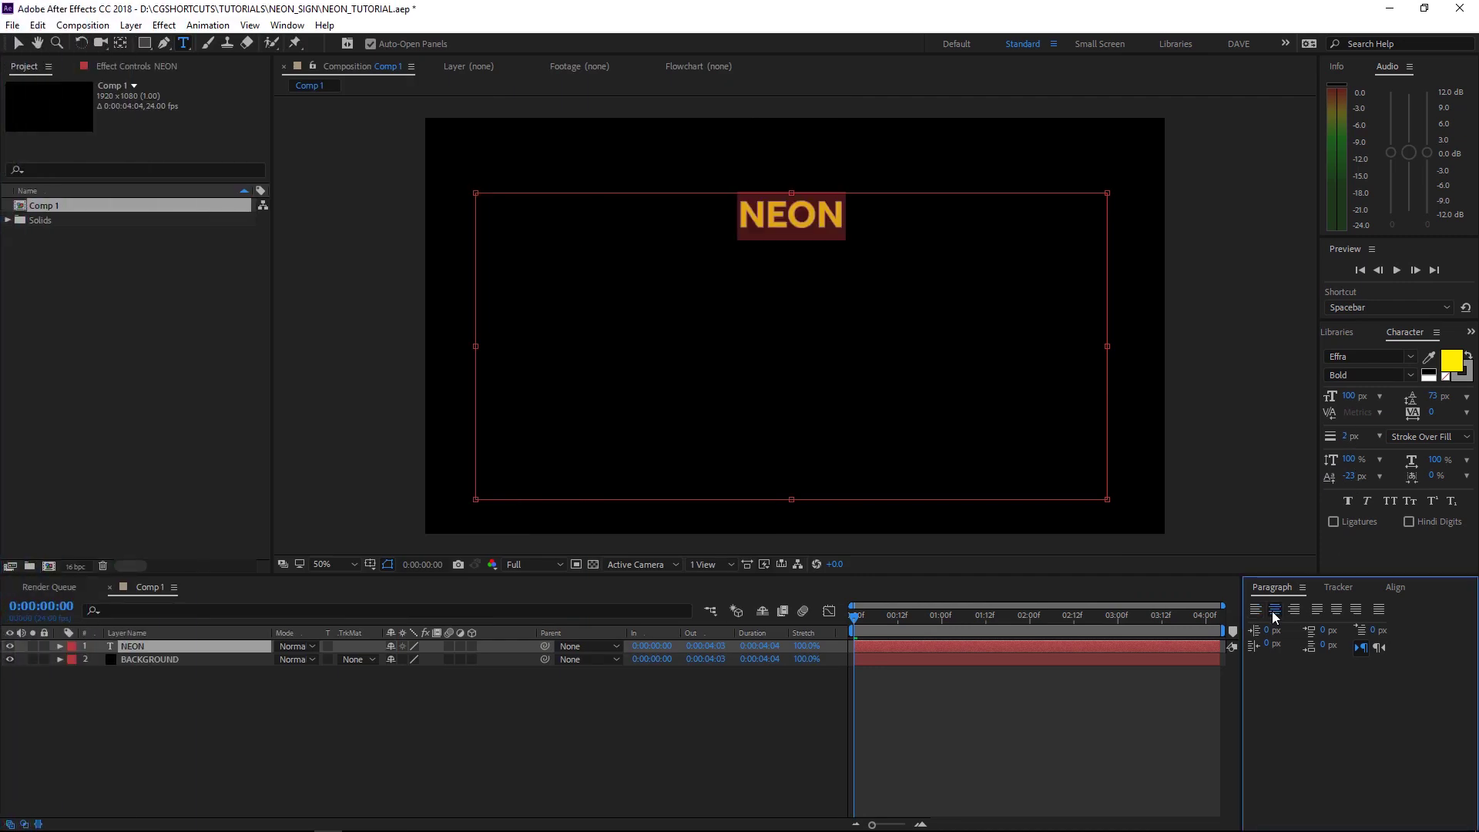
pyautogui.moveTo(1348, 396); pyautogui.dragTo(1464, 396)
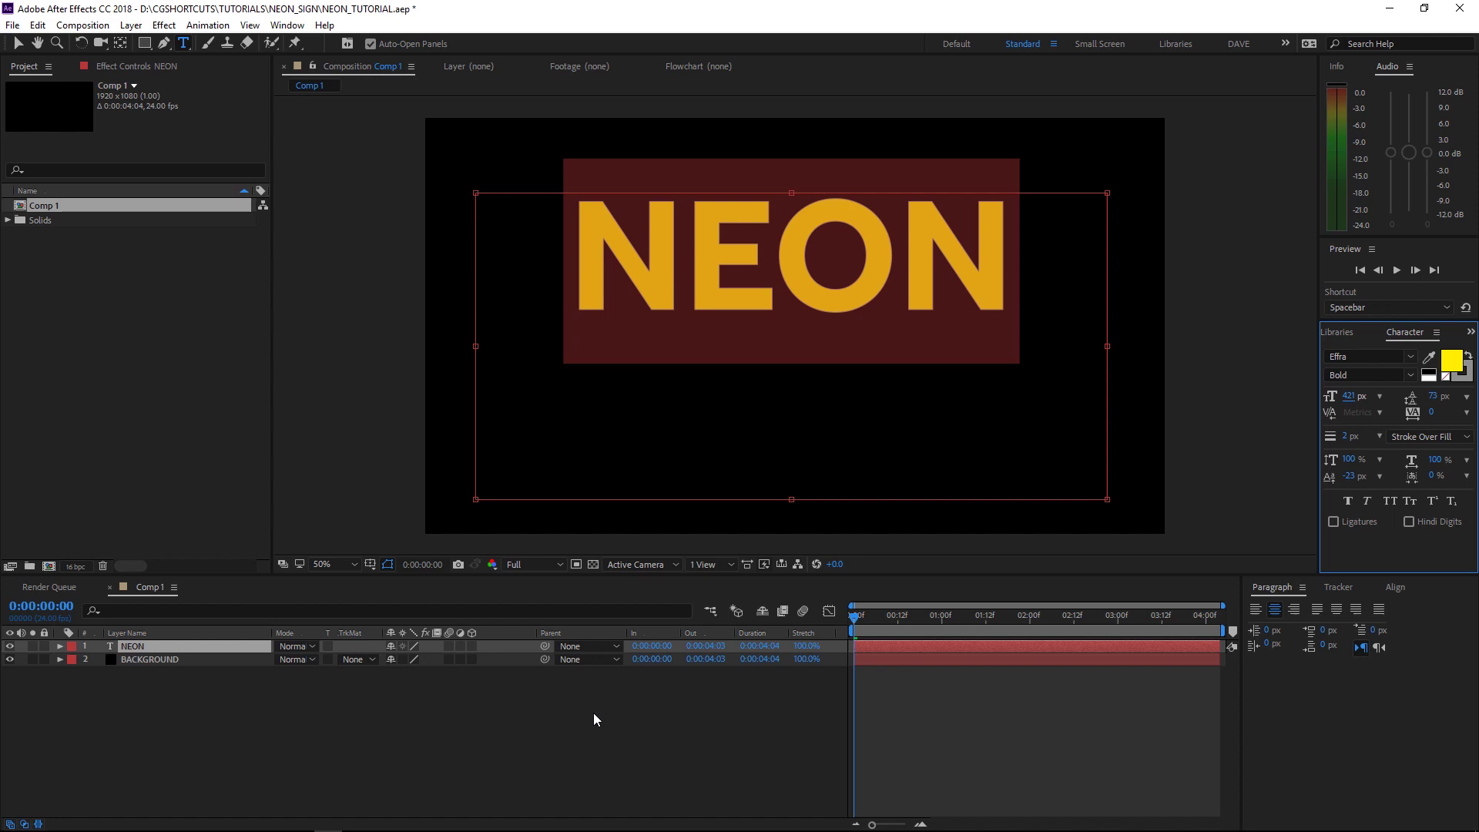
pyautogui.click(127, 659)
pyautogui.hotkey('ctrl', 'd')
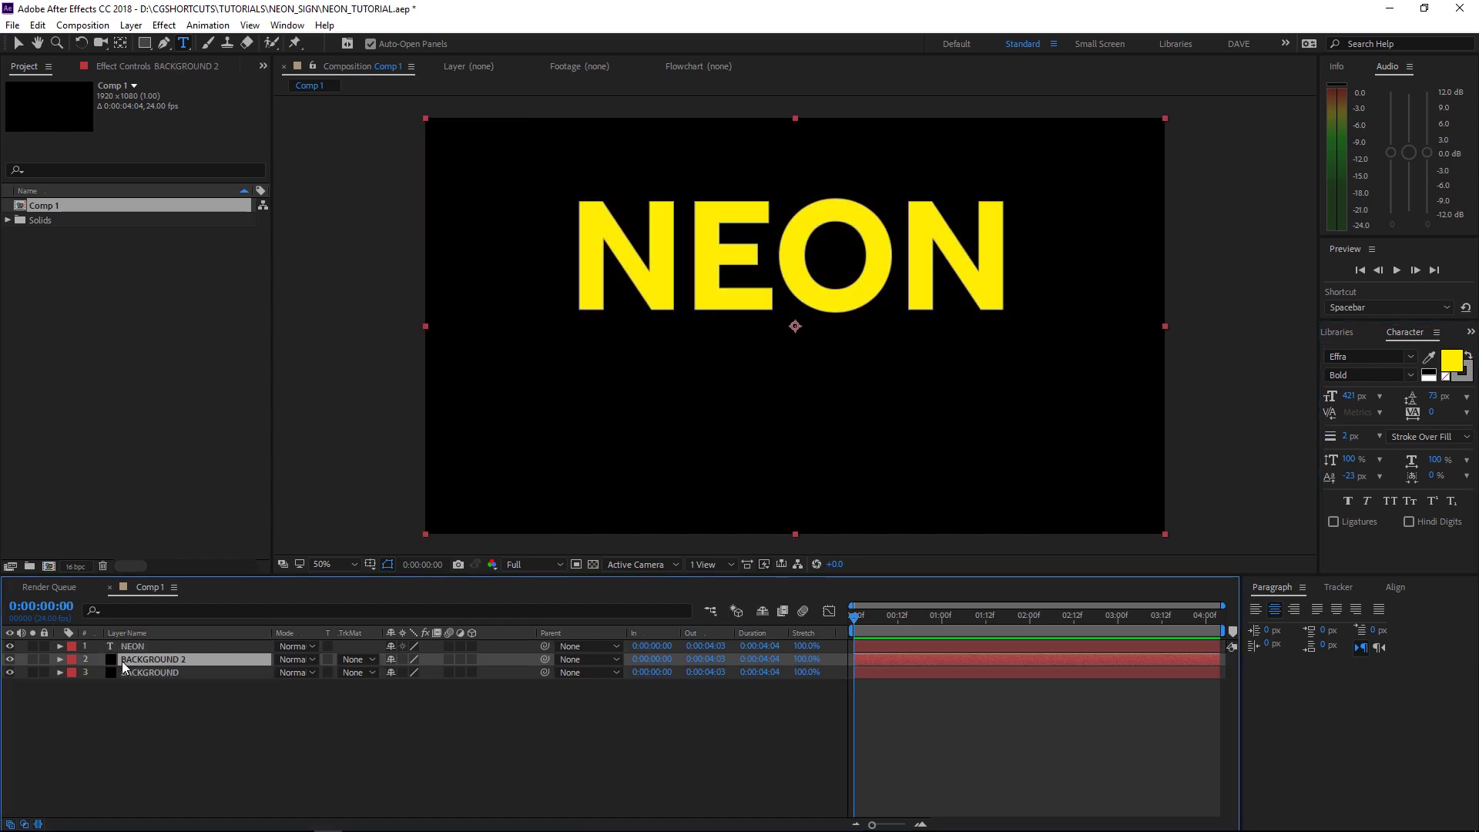
pyautogui.moveTo(135, 661); pyautogui.dragTo(138, 645)
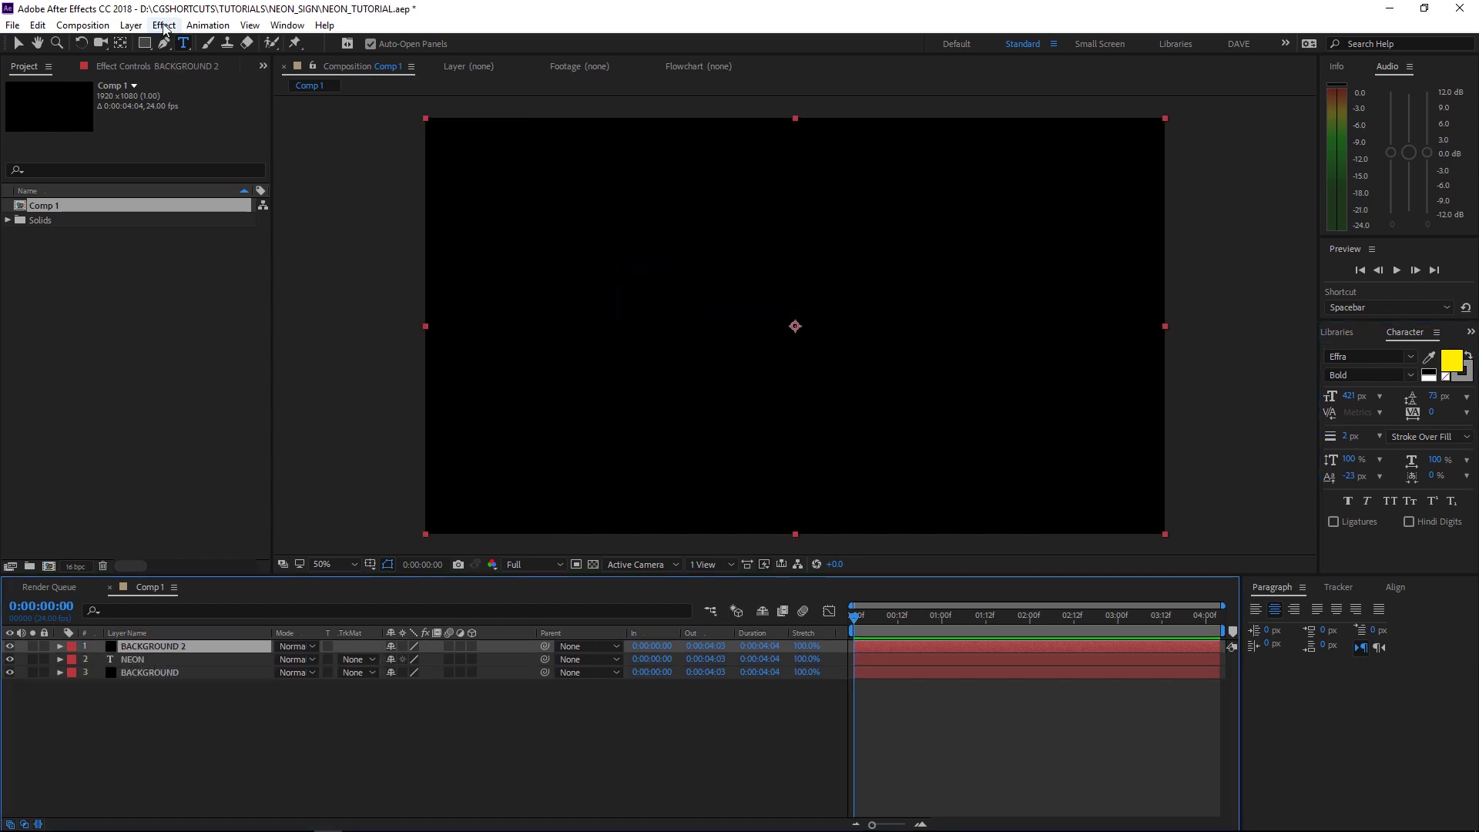
# Apply the Saber effect to BACKGROUND 2
pyautogui.hotkey('ctrl', '5')
pyautogui.click(1353, 352)
pyautogui.write('saber')
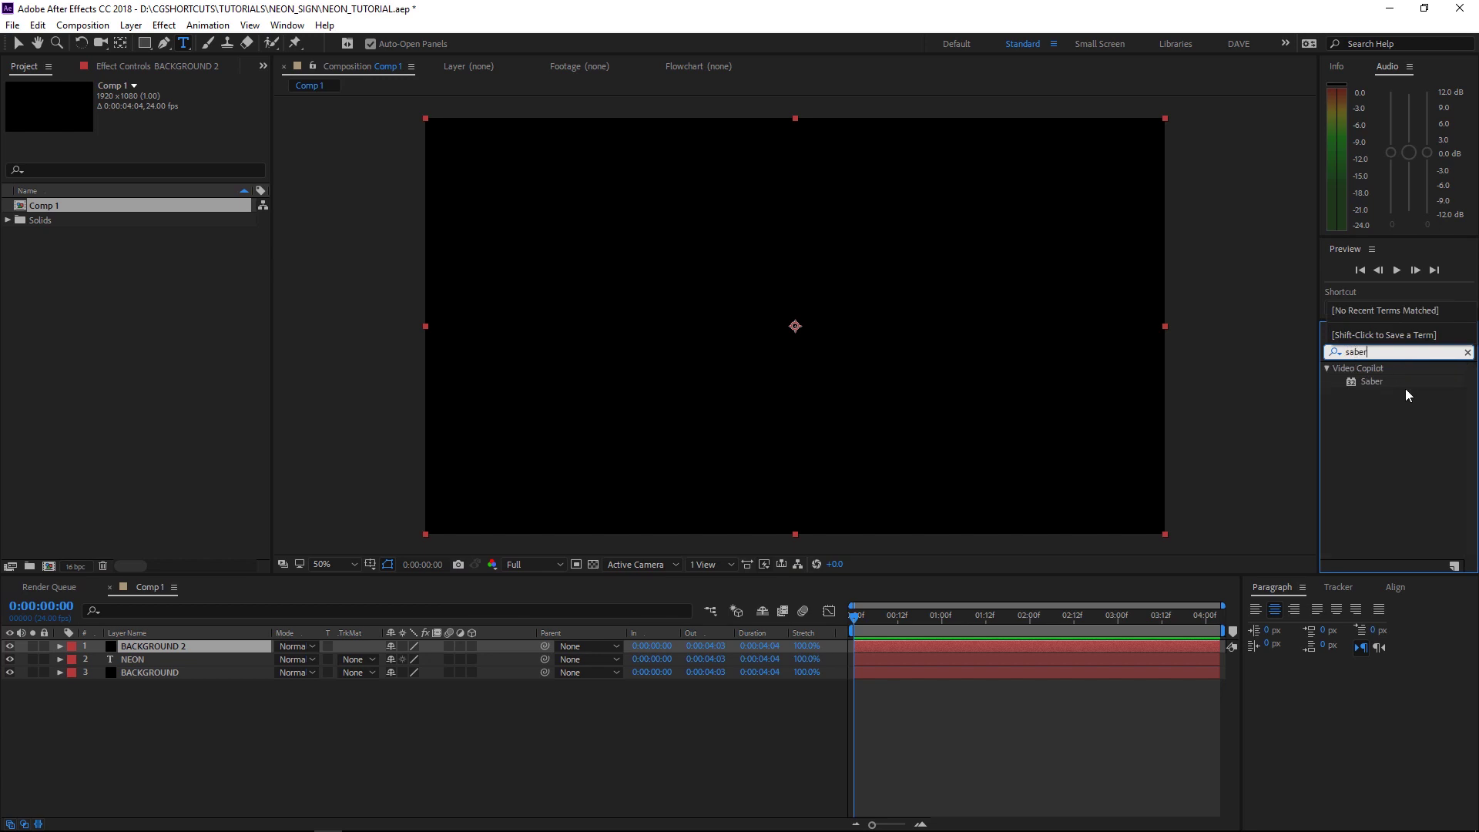
pyautogui.doubleClick(1371, 383)
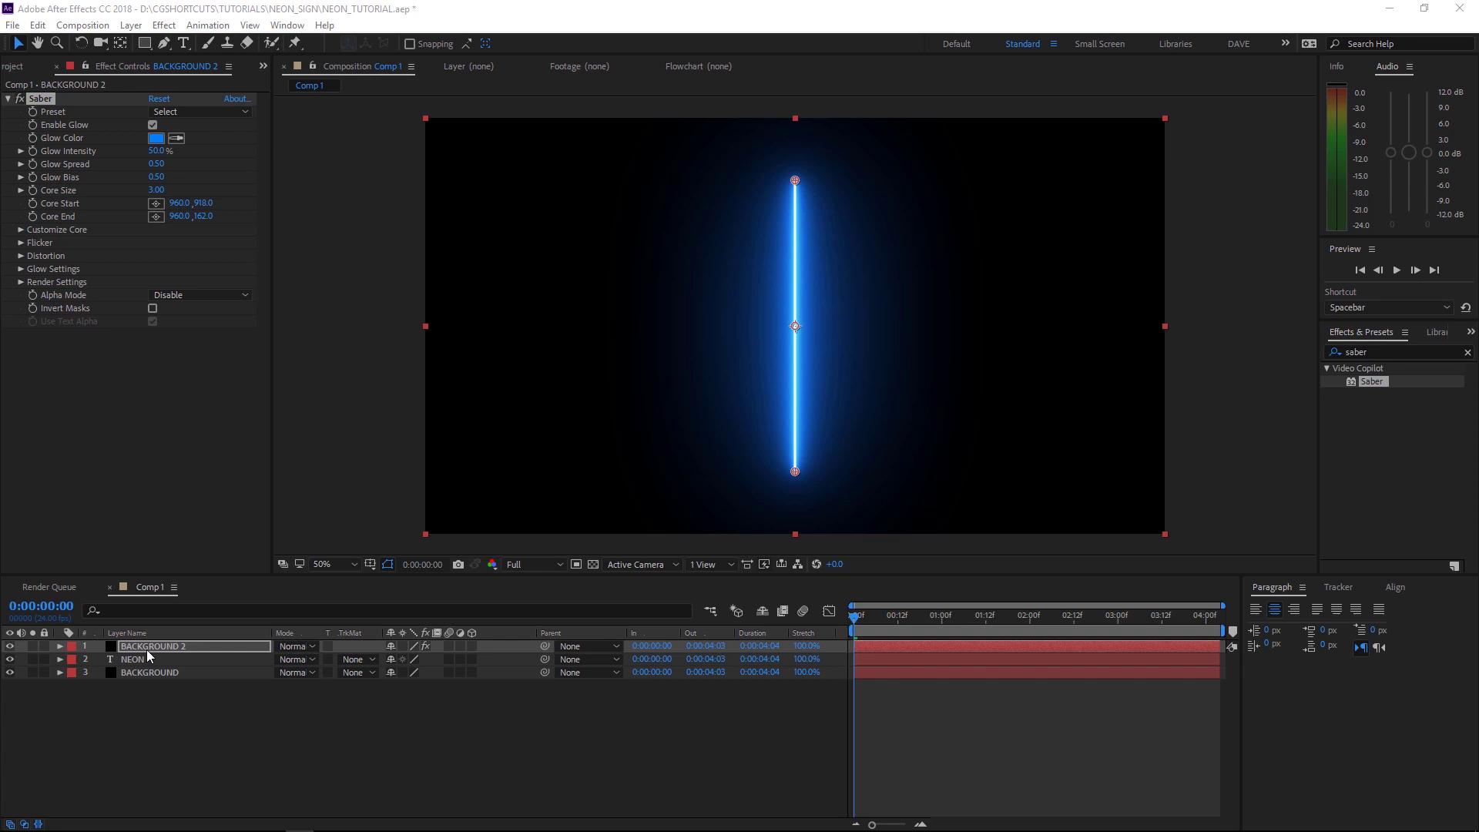
# Rename the BACKGROUND 2 layer to SABER
pyautogui.click(142, 649)
pyautogui.press('Return')
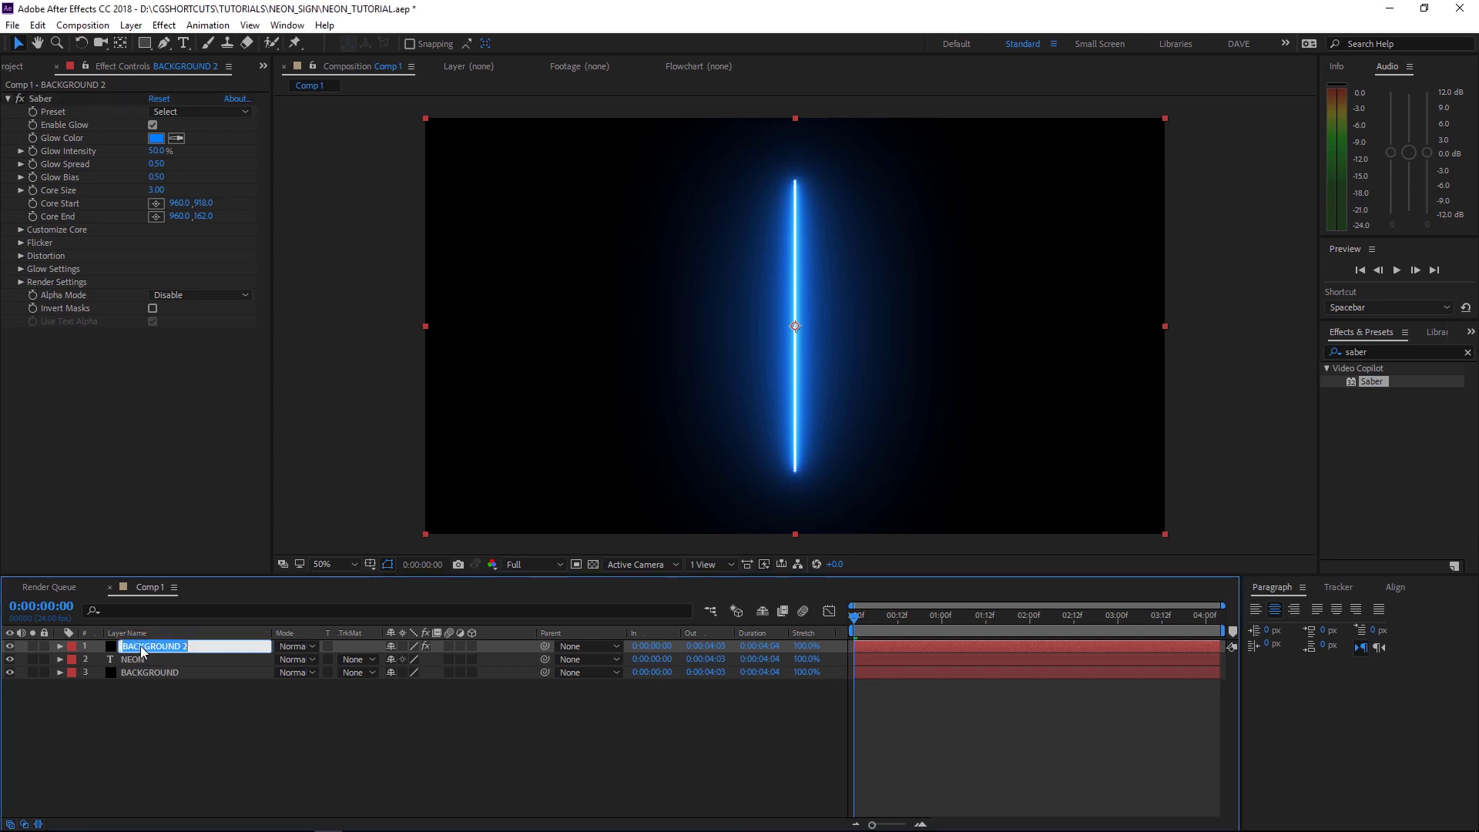
pyautogui.write('SABER')
pyautogui.press('Return')
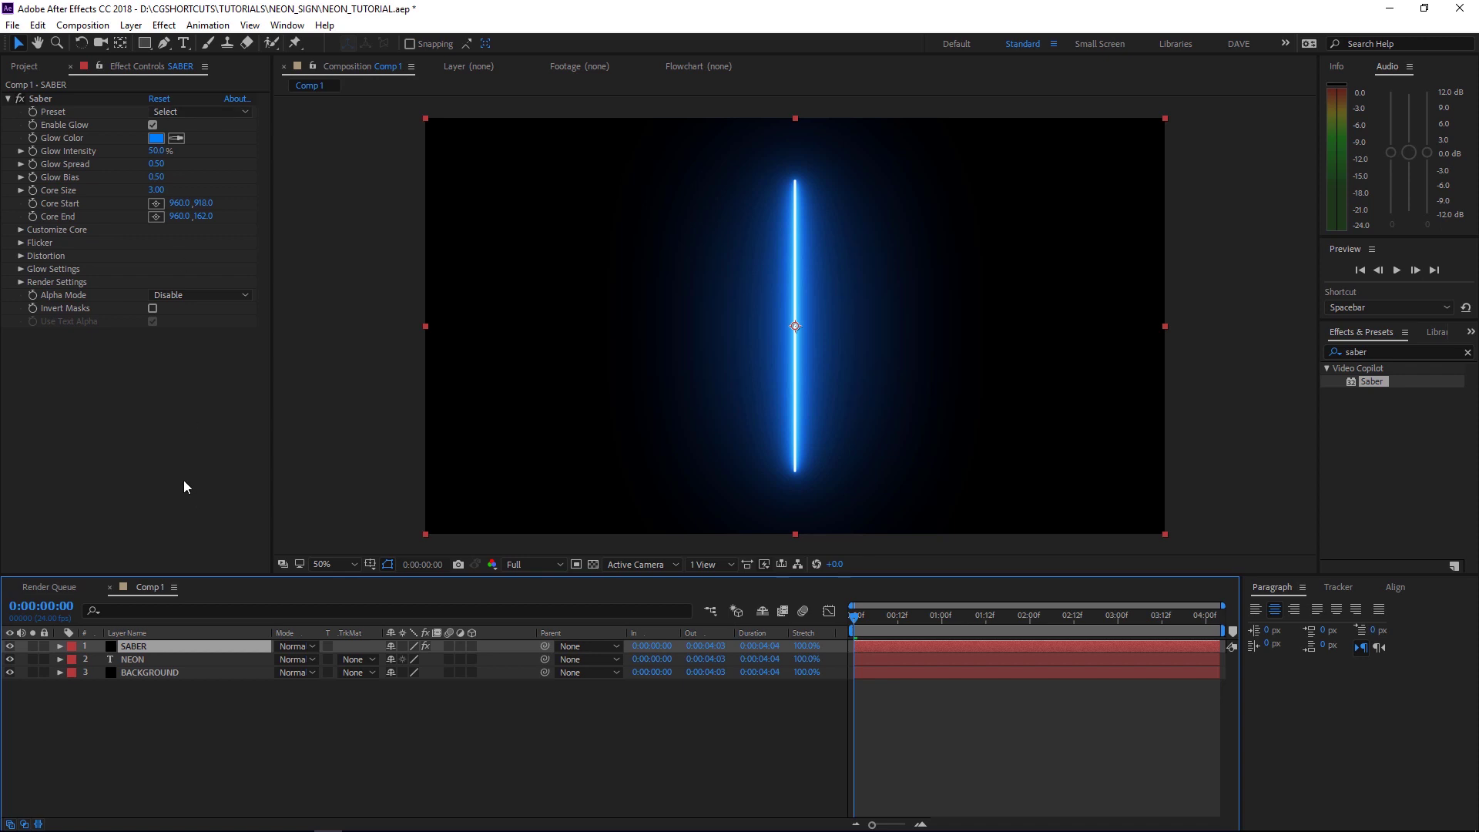
# Set Saber's Core Type to Text Layer, tracing layer 2. NEON
pyautogui.click(21, 229)
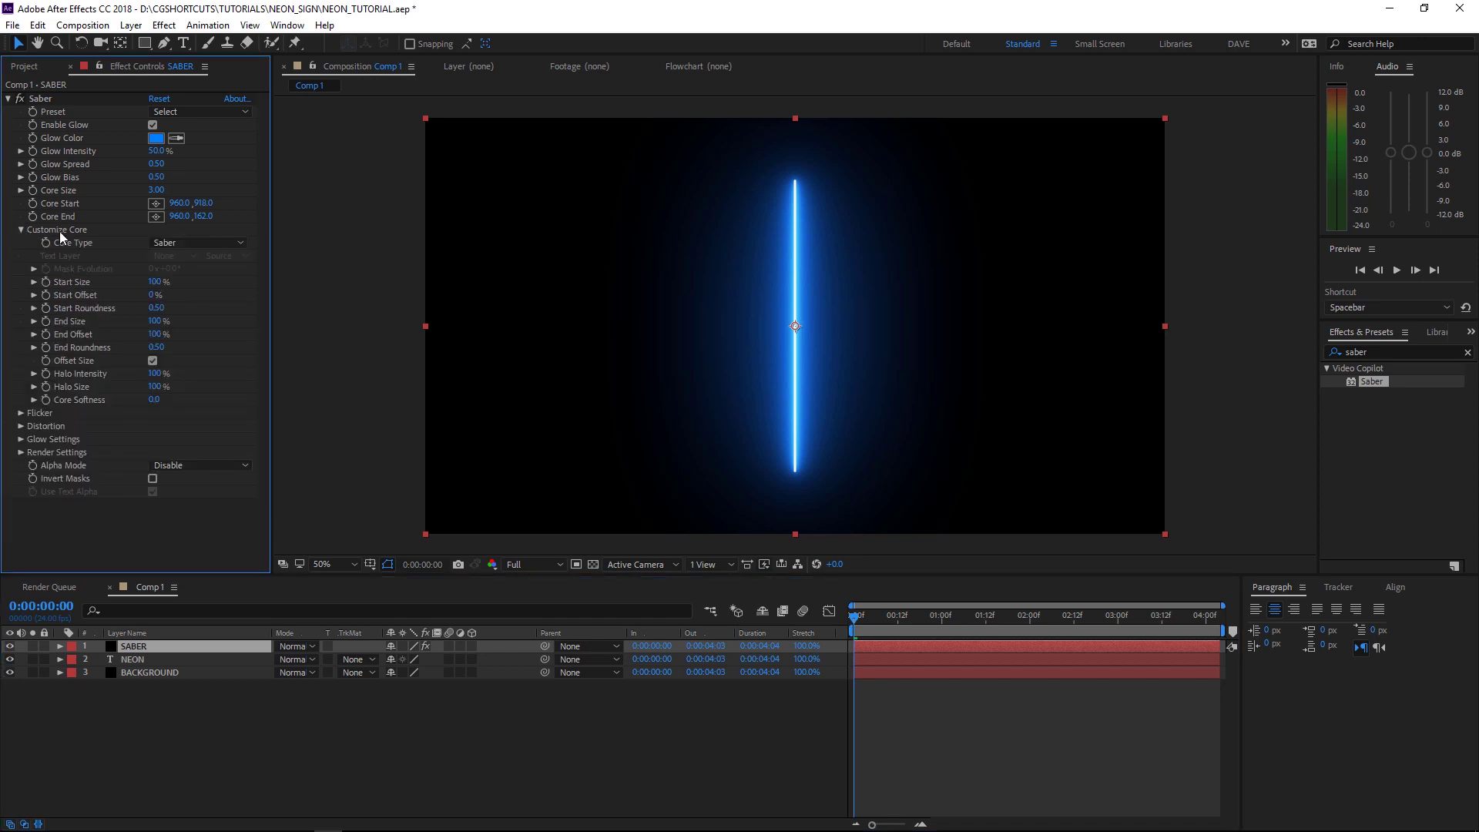
pyautogui.click(154, 242)
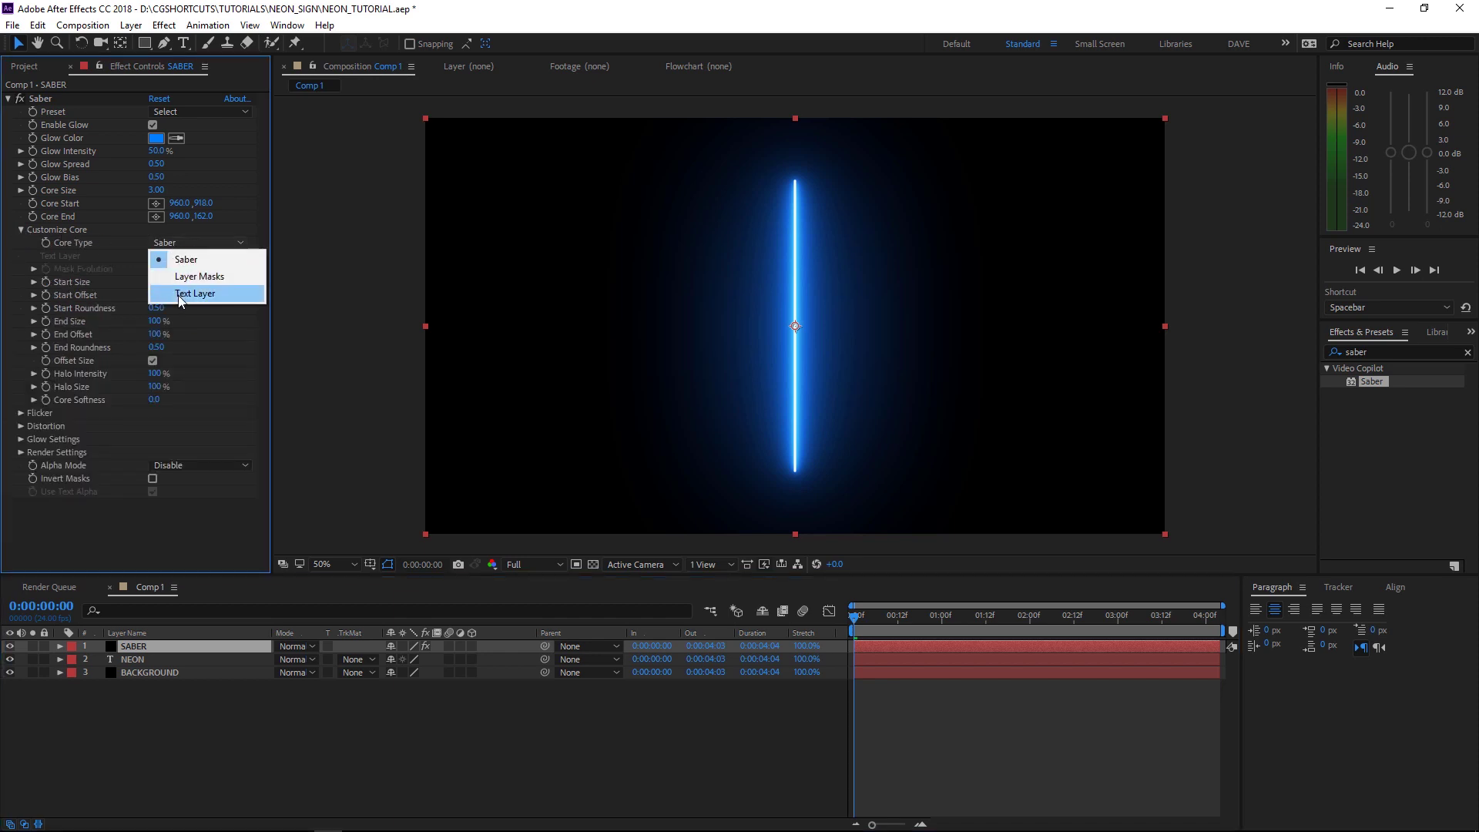
pyautogui.click(180, 296)
pyautogui.click(182, 256)
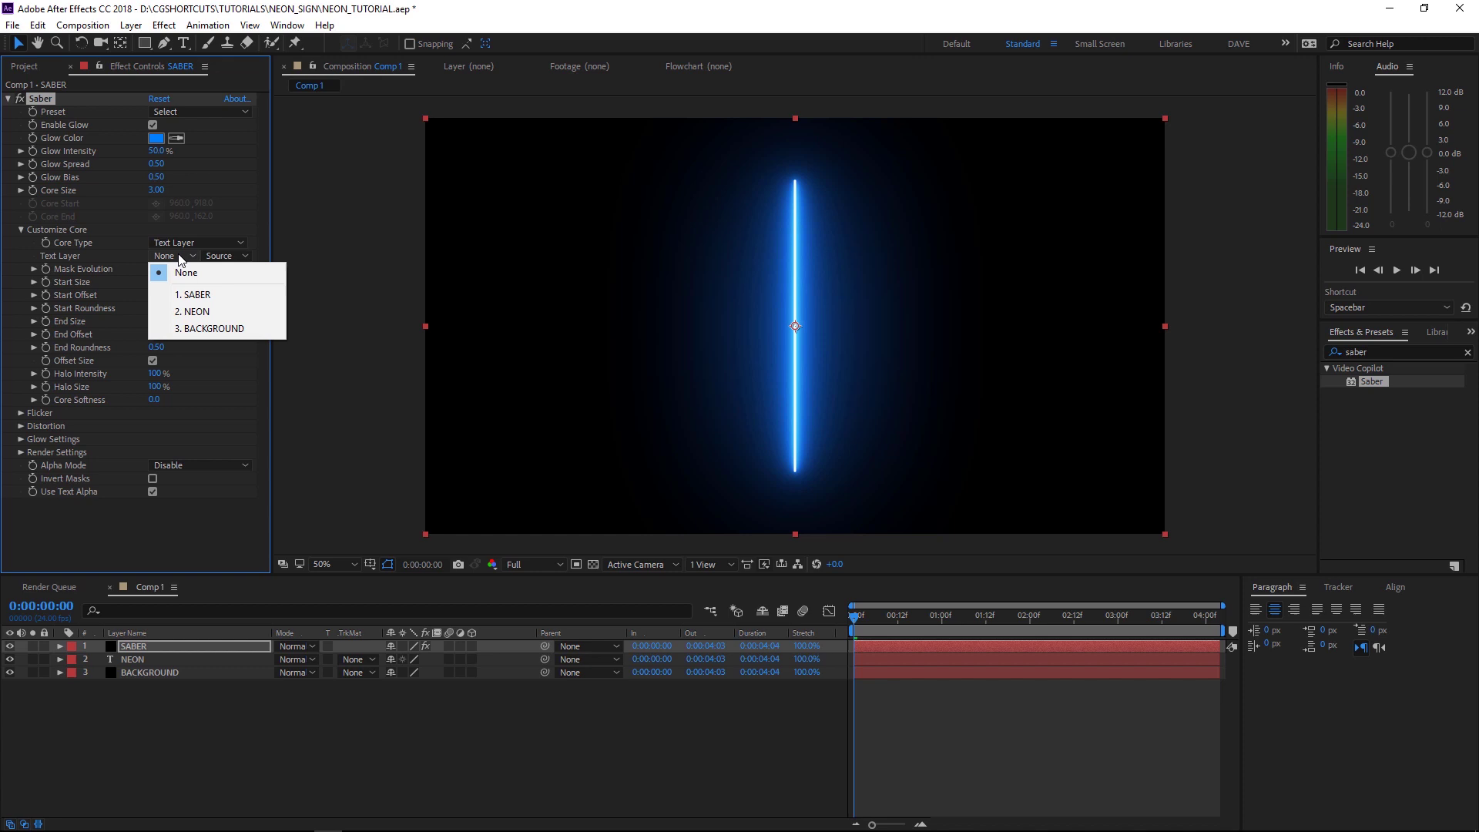
pyautogui.click(186, 311)
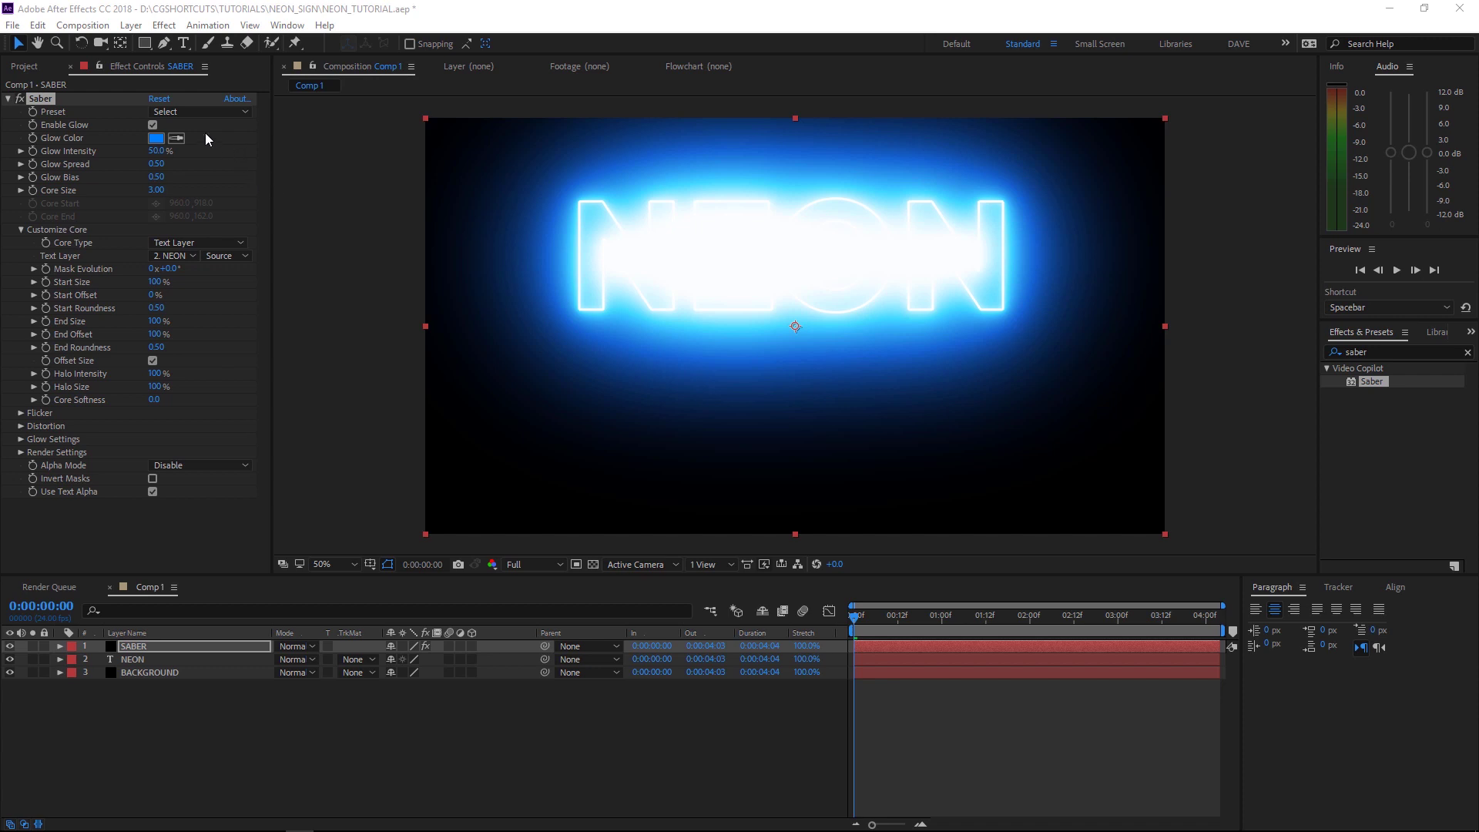
# Apply Saber's Neon preset and set glow intensity to 33%
pyautogui.click(178, 115)
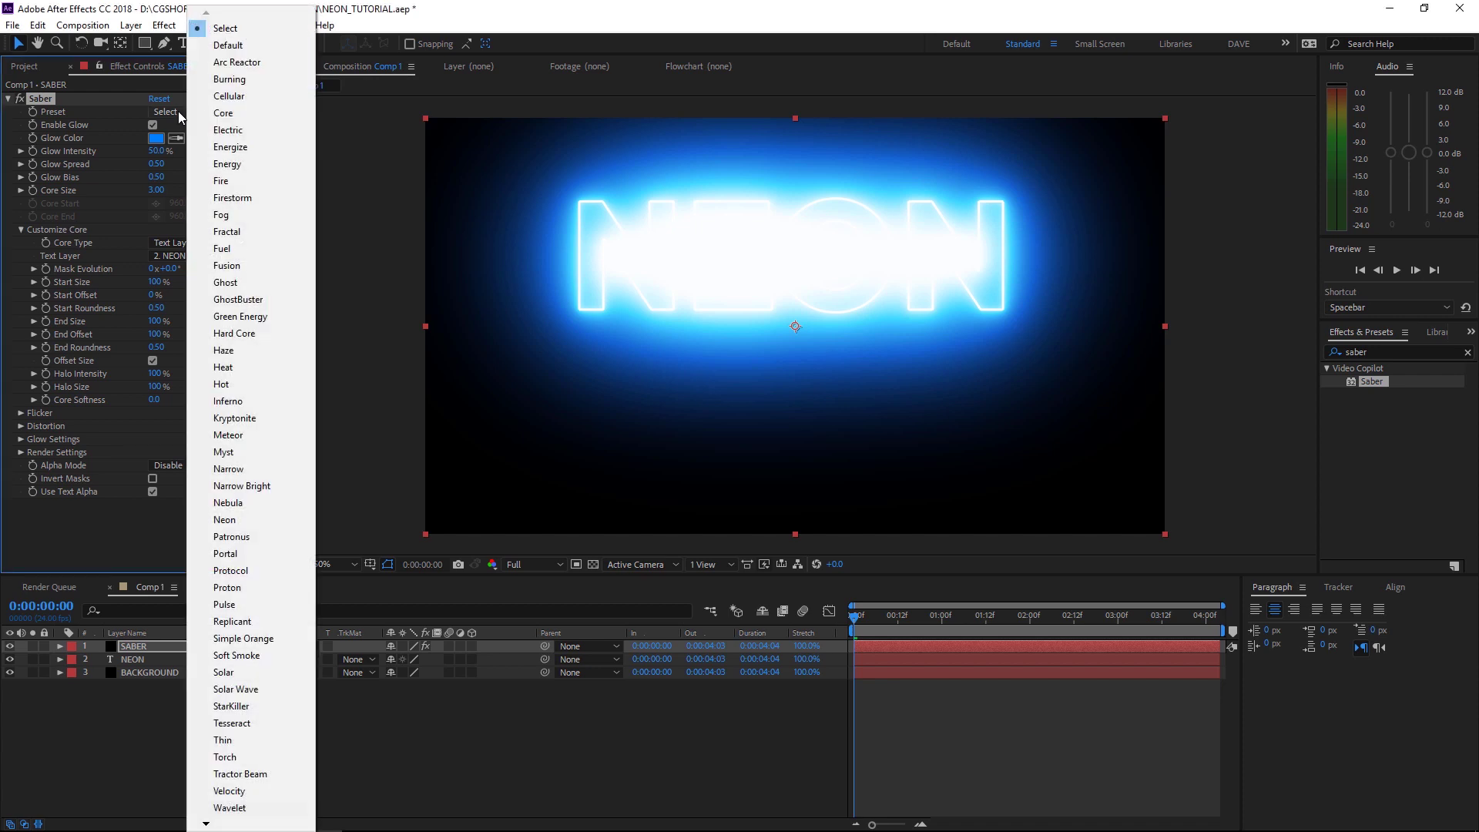
pyautogui.click(224, 520)
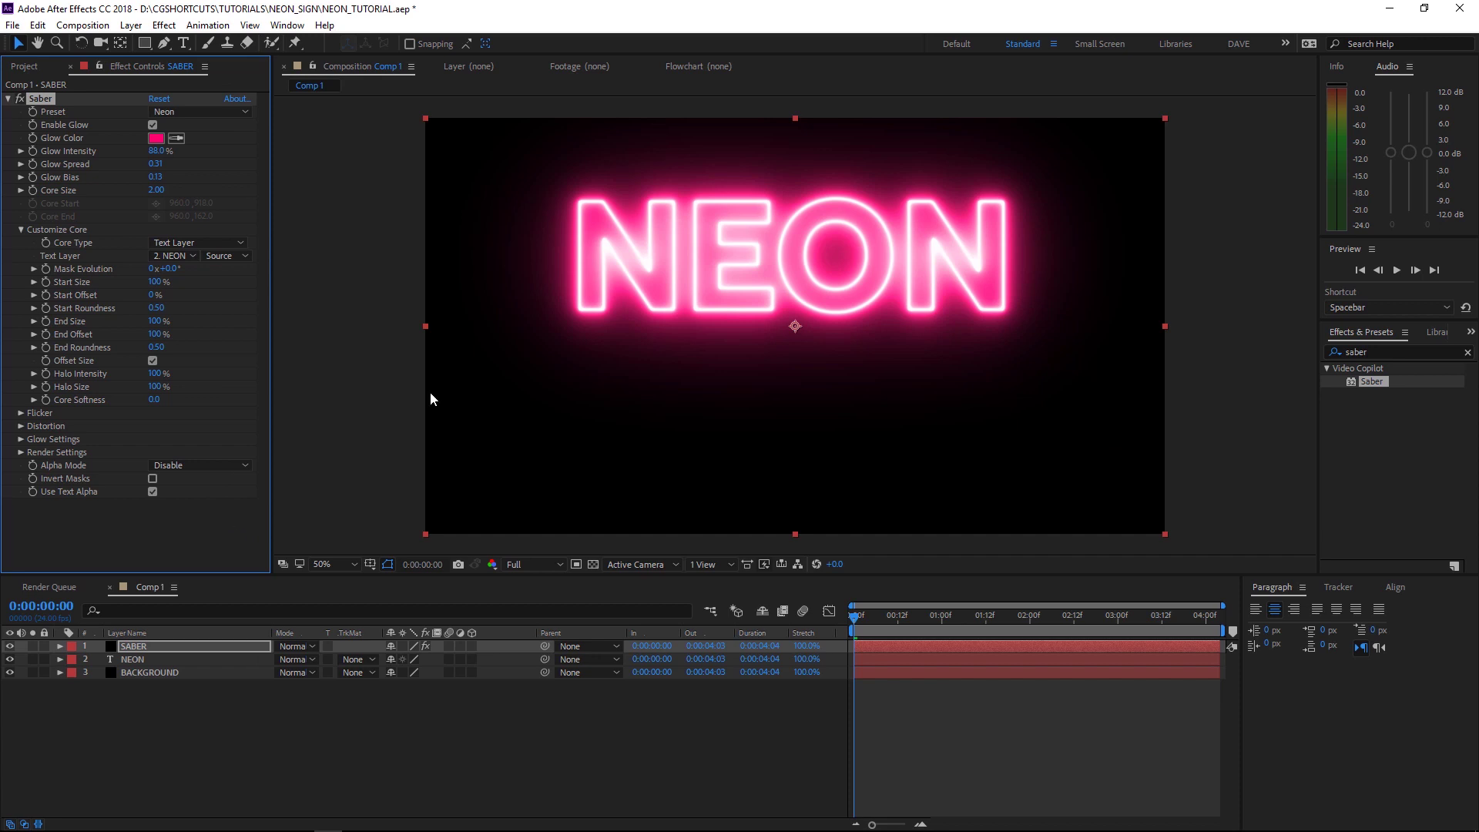
pyautogui.click(156, 151)
pyautogui.write('33')
pyautogui.press('Return')
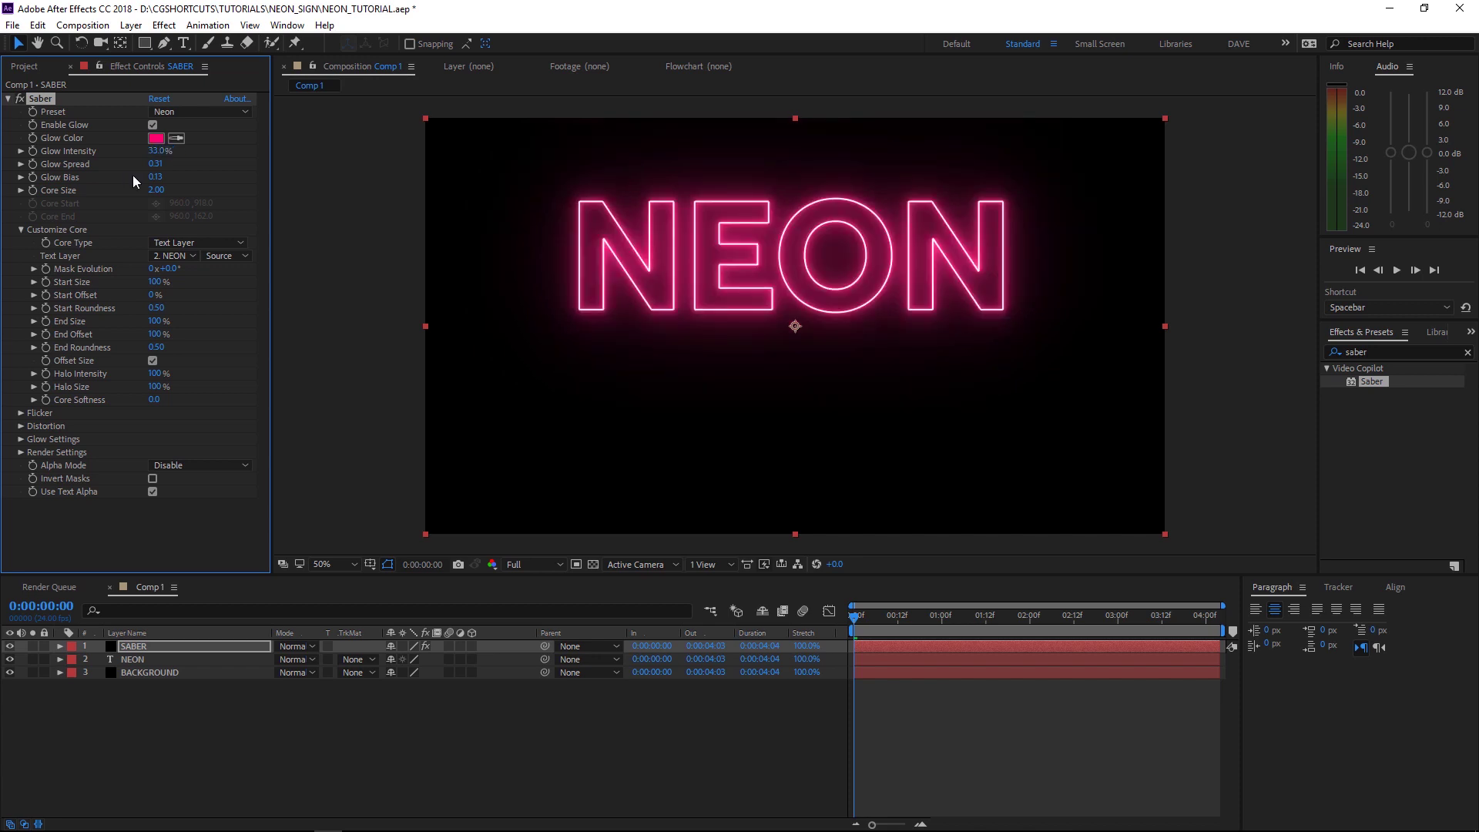
# Set glow spread 0.80, bias 0.30, core size 3.00, then select NEON with safe margins shown
pyautogui.click(156, 164)
pyautogui.write('.8')
pyautogui.press('Return')
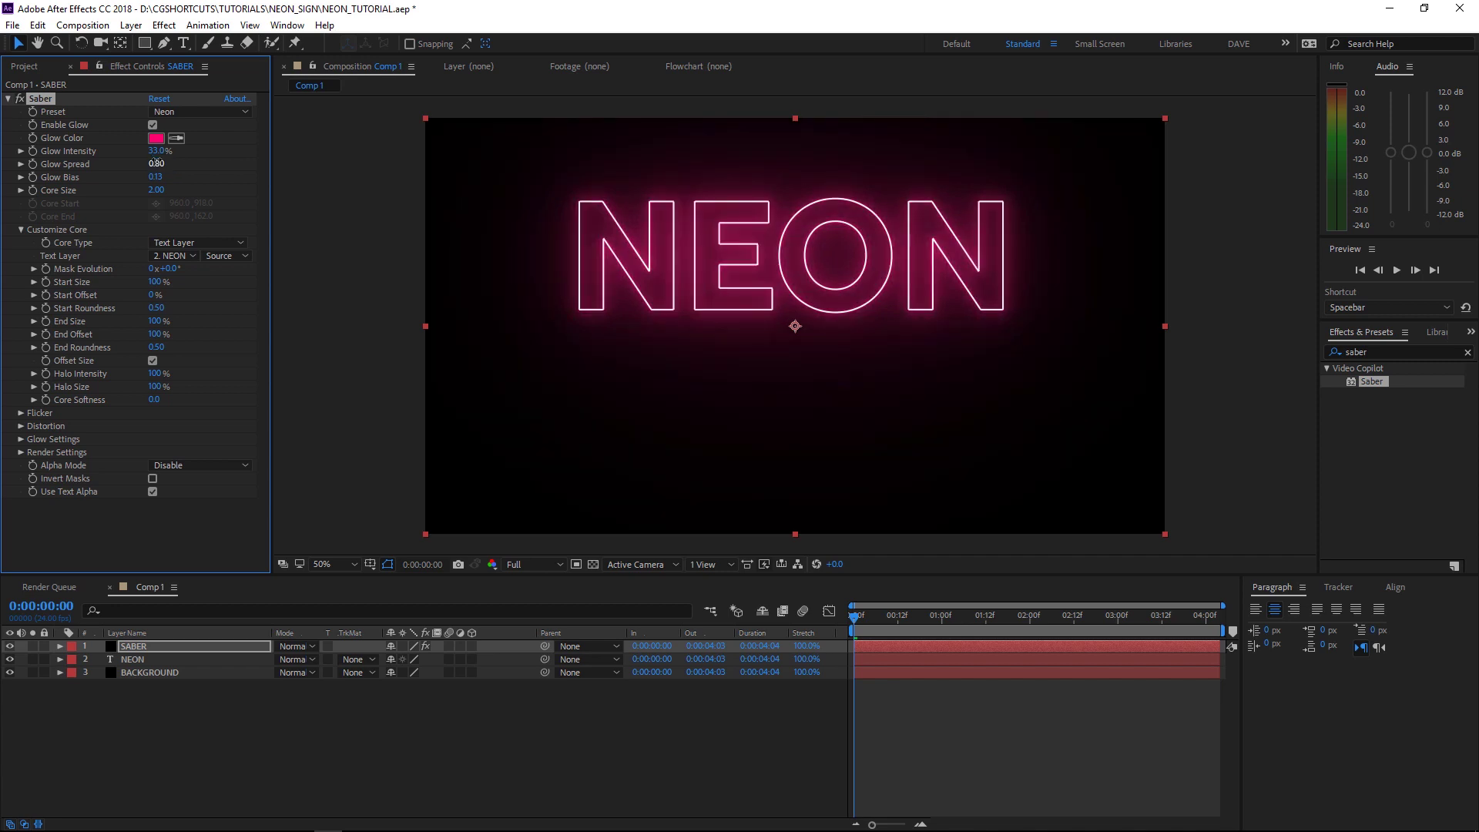
pyautogui.click(153, 177)
pyautogui.write('.3')
pyautogui.press('Return')
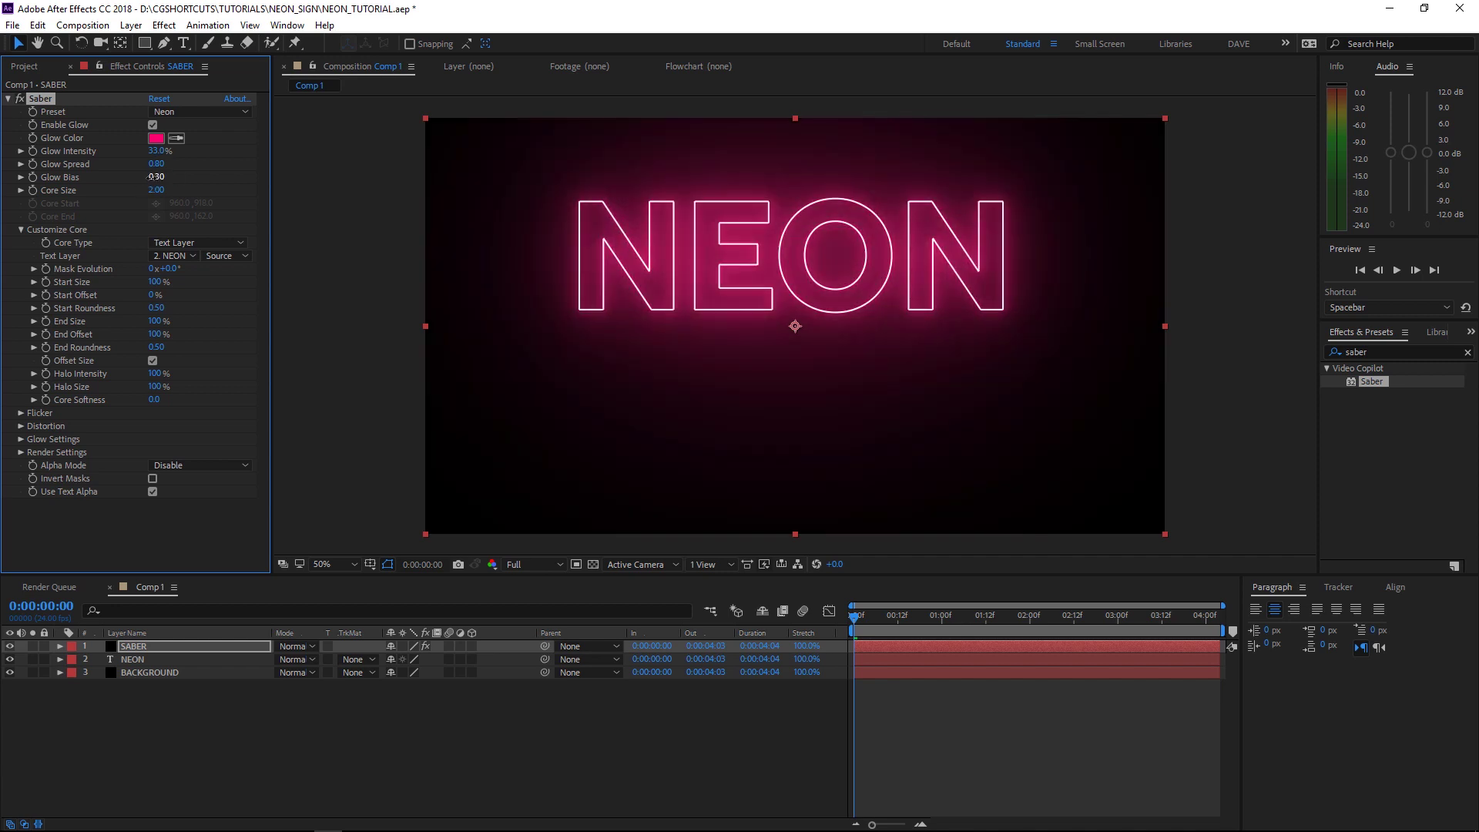
pyautogui.click(155, 191)
pyautogui.write('3')
pyautogui.press('Return')
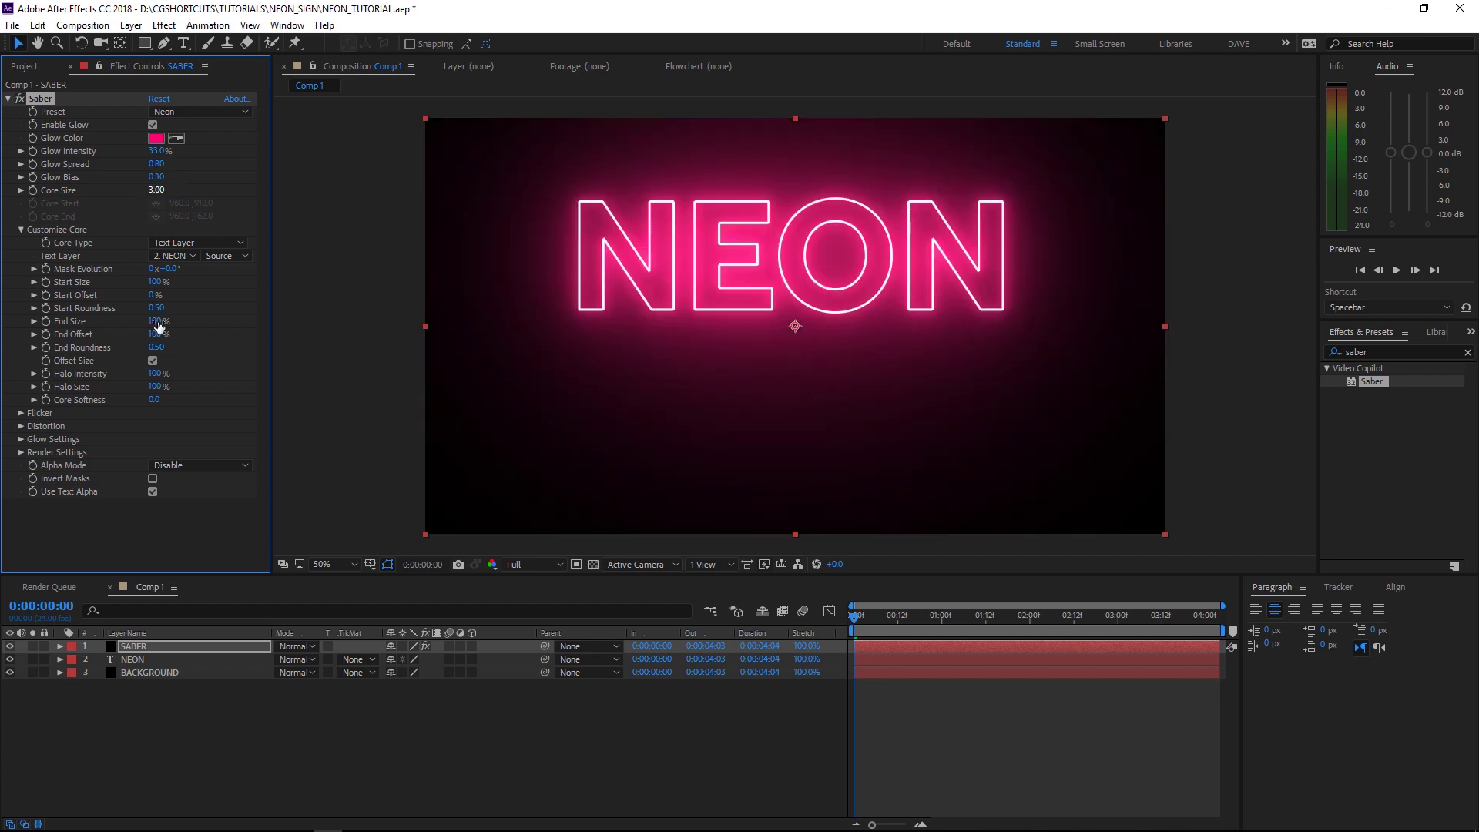
pyautogui.click(132, 659)
pyautogui.press("'")
# Move NEON down to frame centre and add a 50 mm one-node Camera 1
pyautogui.moveTo(698, 277); pyautogui.dragTo(698, 340)
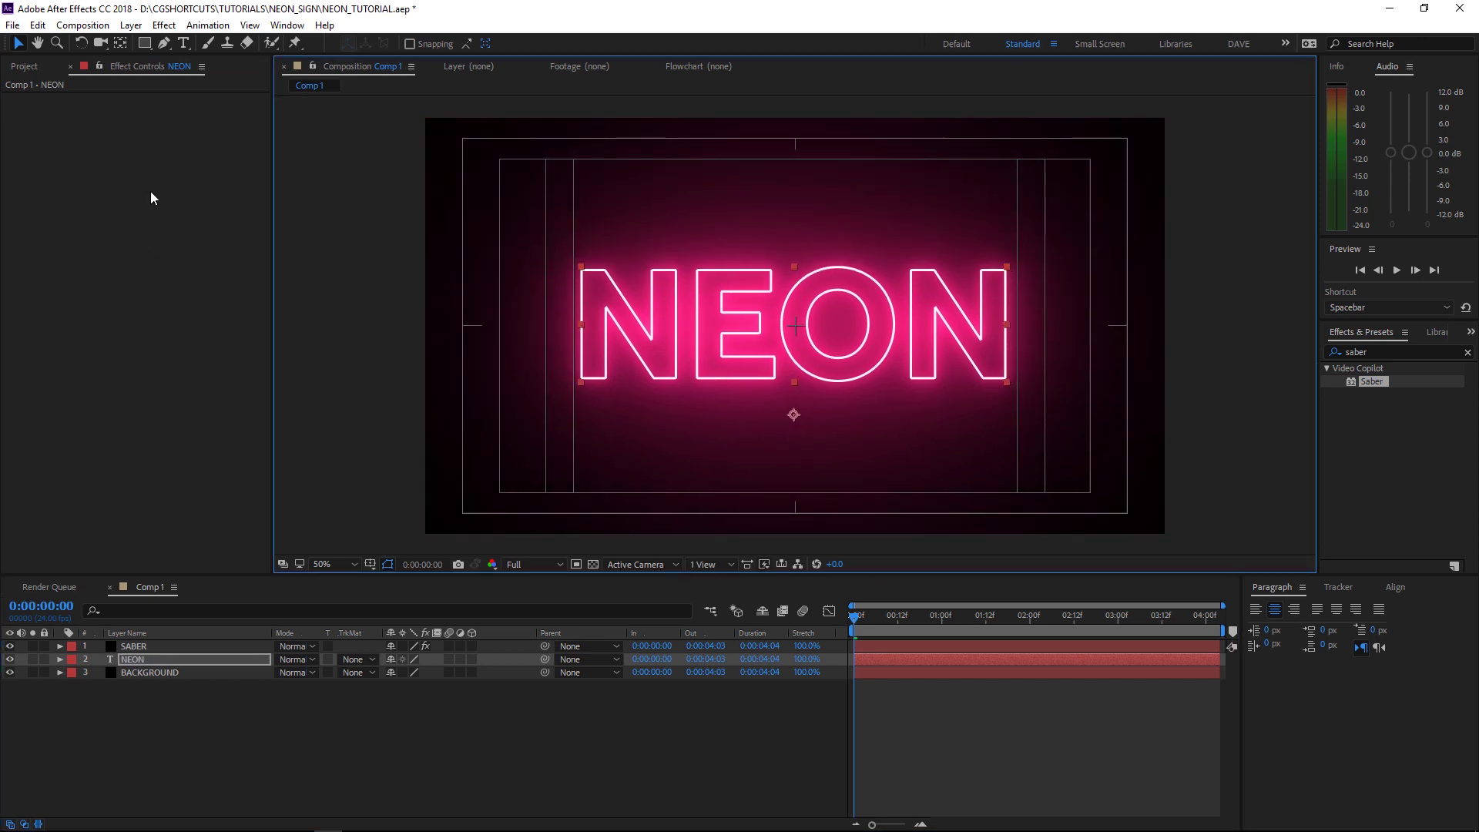
pyautogui.click(131, 25)
pyautogui.moveTo(161, 44)
pyautogui.click(369, 95)
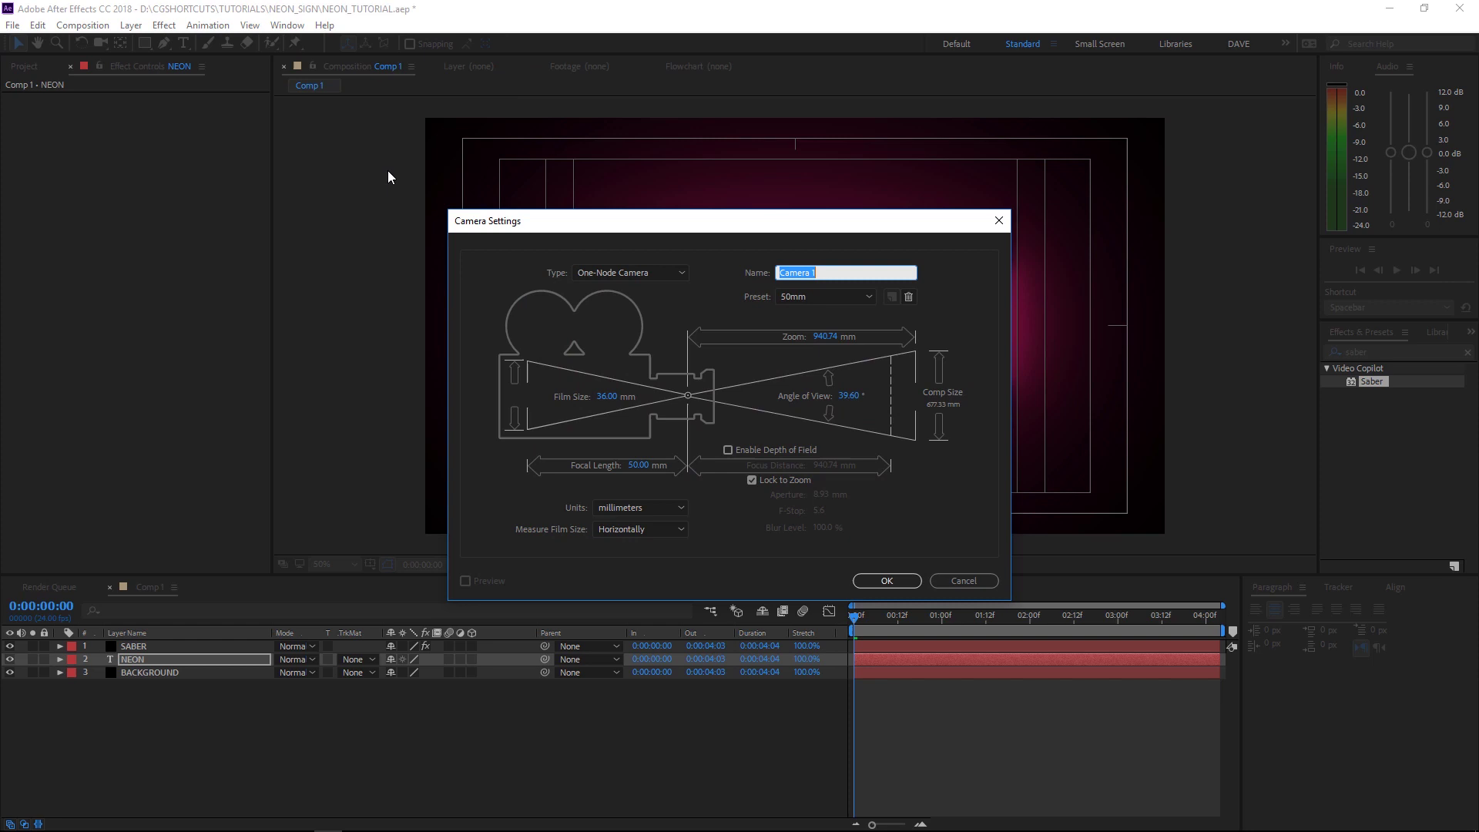
pyautogui.click(878, 581)
# Add a null named CAMERA CONTROL, parent Camera 1 to it, and make SABER 3D
pyautogui.click(131, 26)
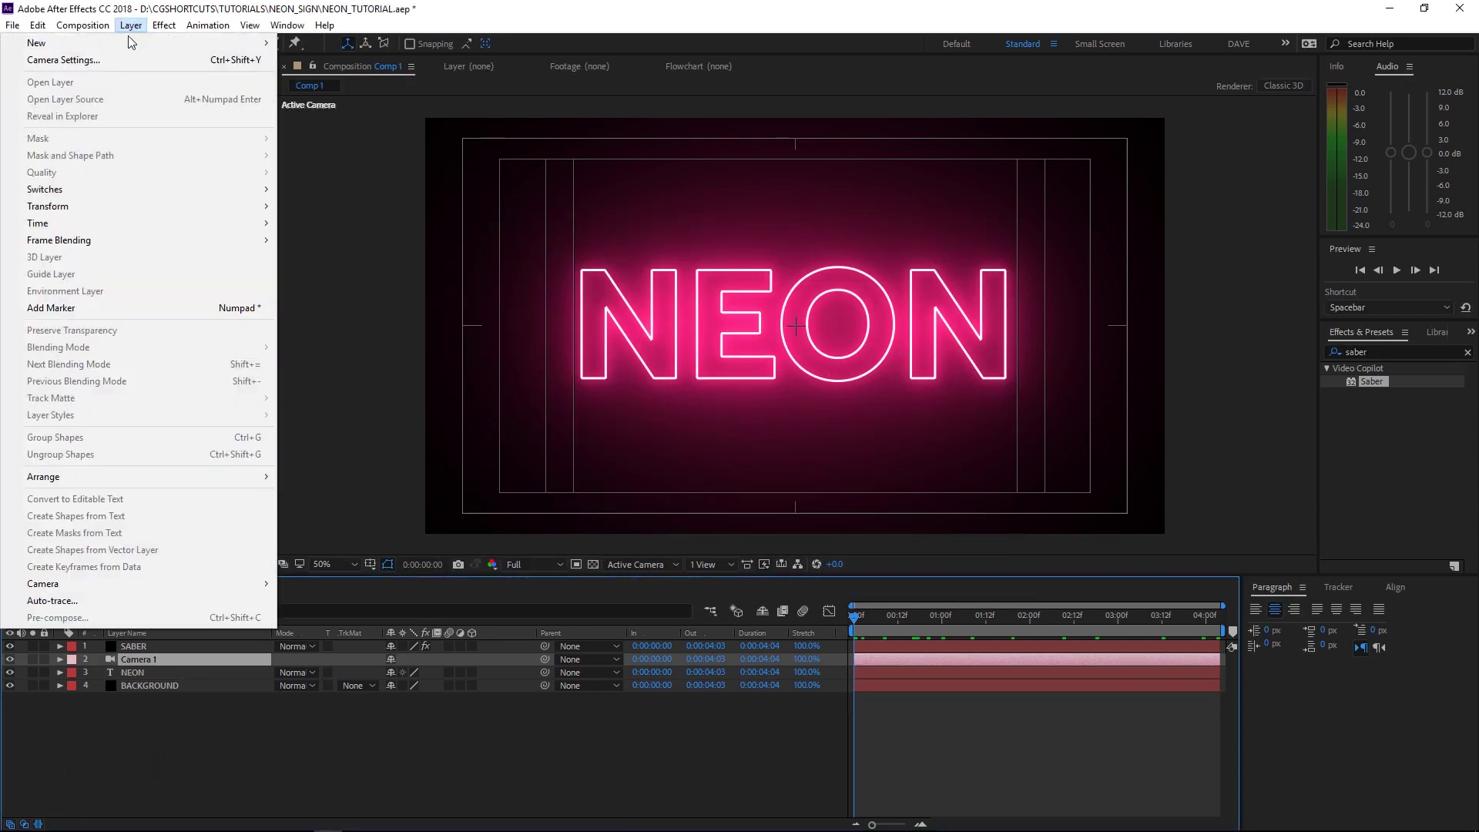
pyautogui.moveTo(154, 43)
pyautogui.click(336, 112)
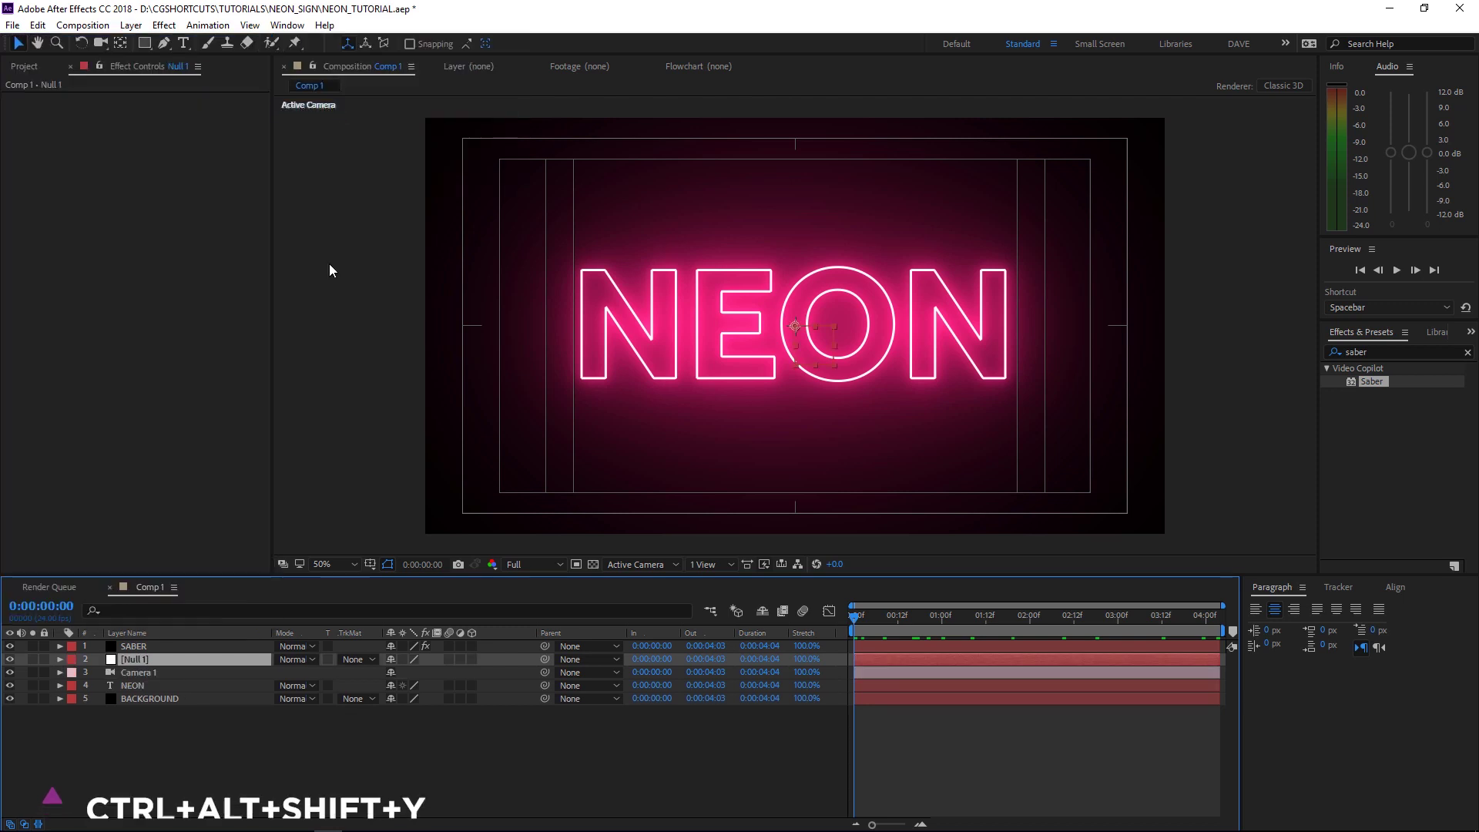
pyautogui.press('Return')
pyautogui.write('CAMERA')
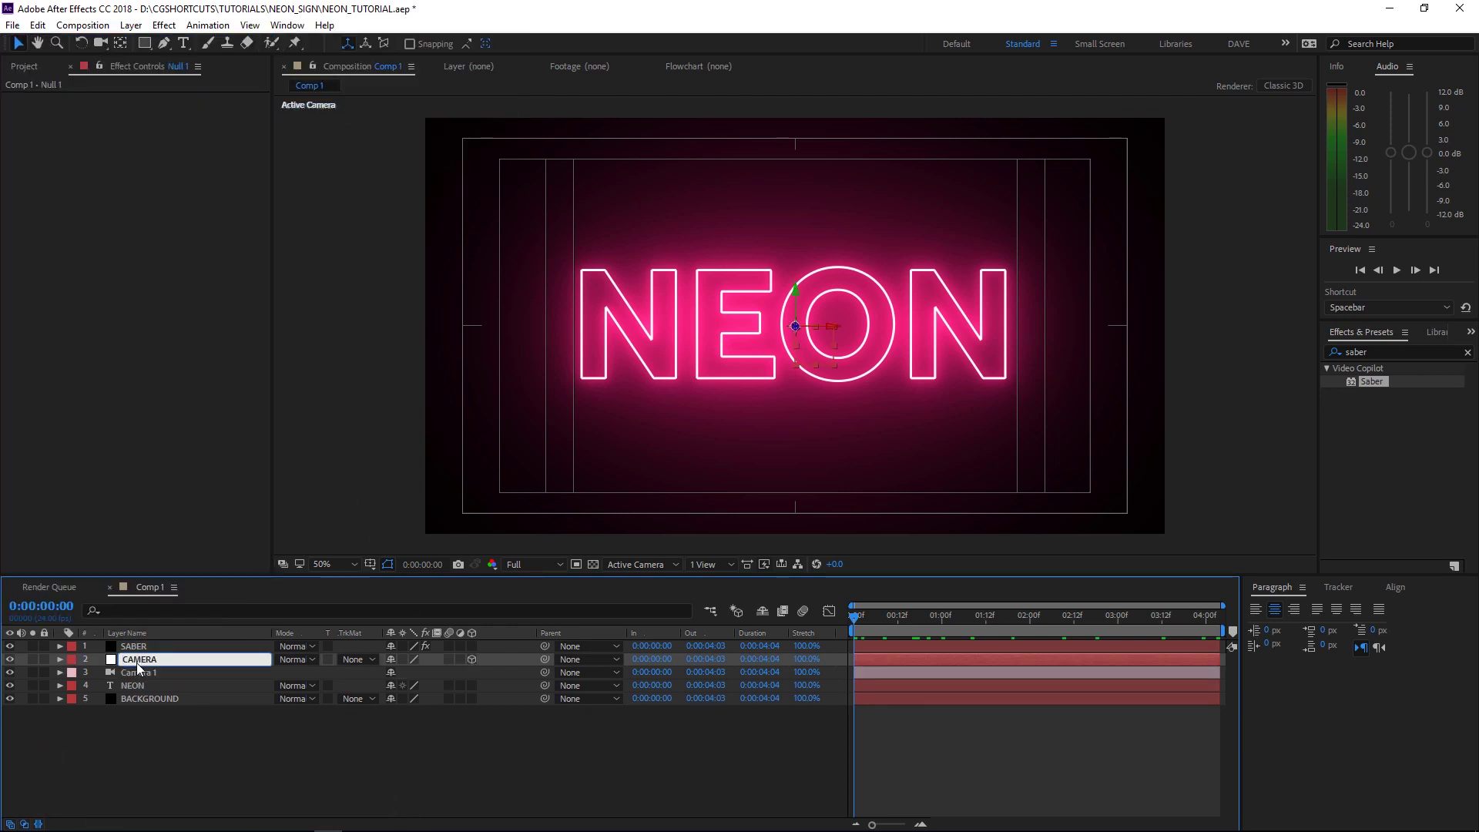
pyautogui.write(' CONTROL')
pyautogui.press('Return')
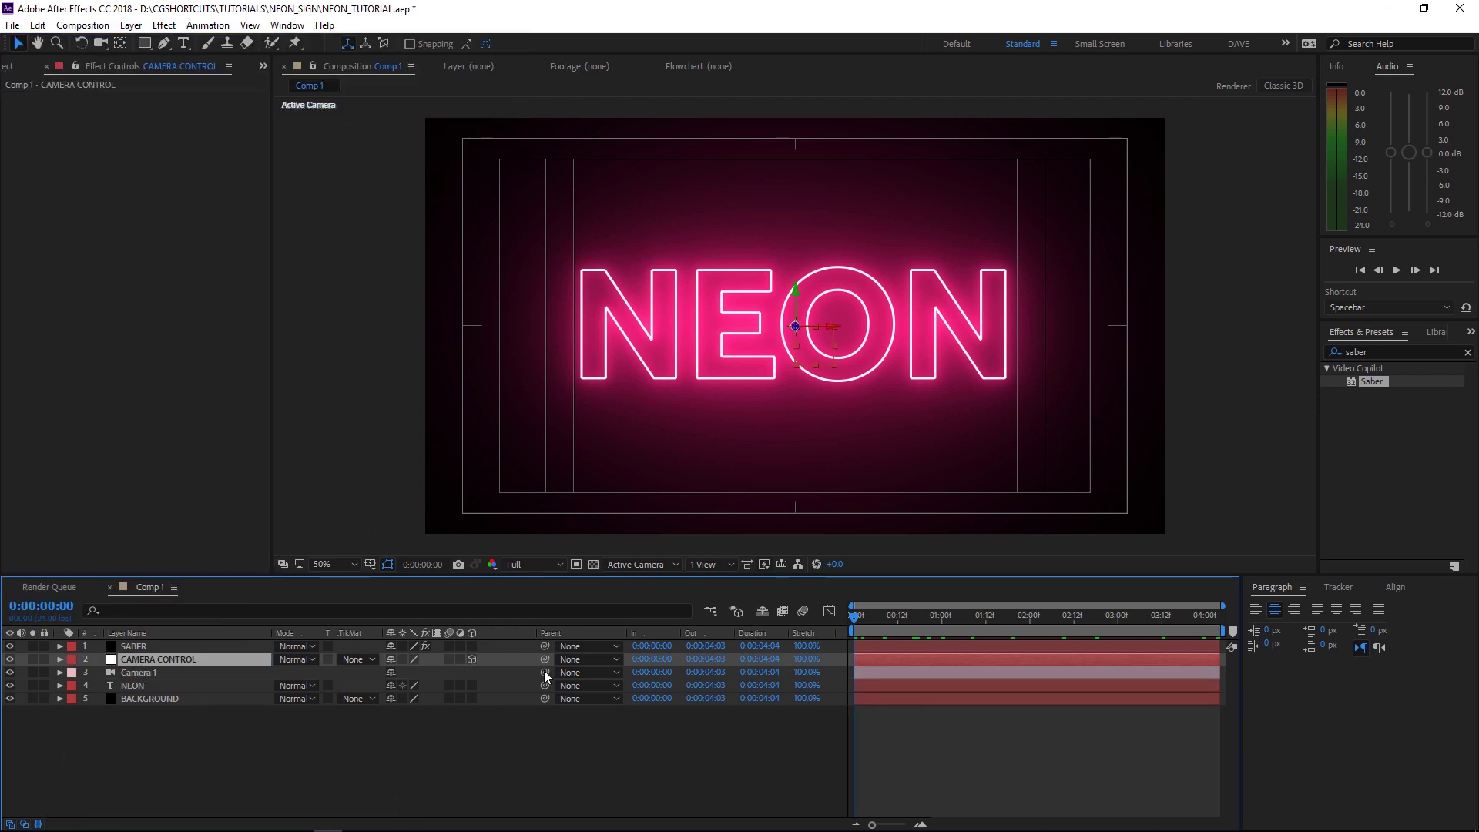
pyautogui.moveTo(546, 676); pyautogui.dragTo(194, 658)
pyautogui.click(473, 646)
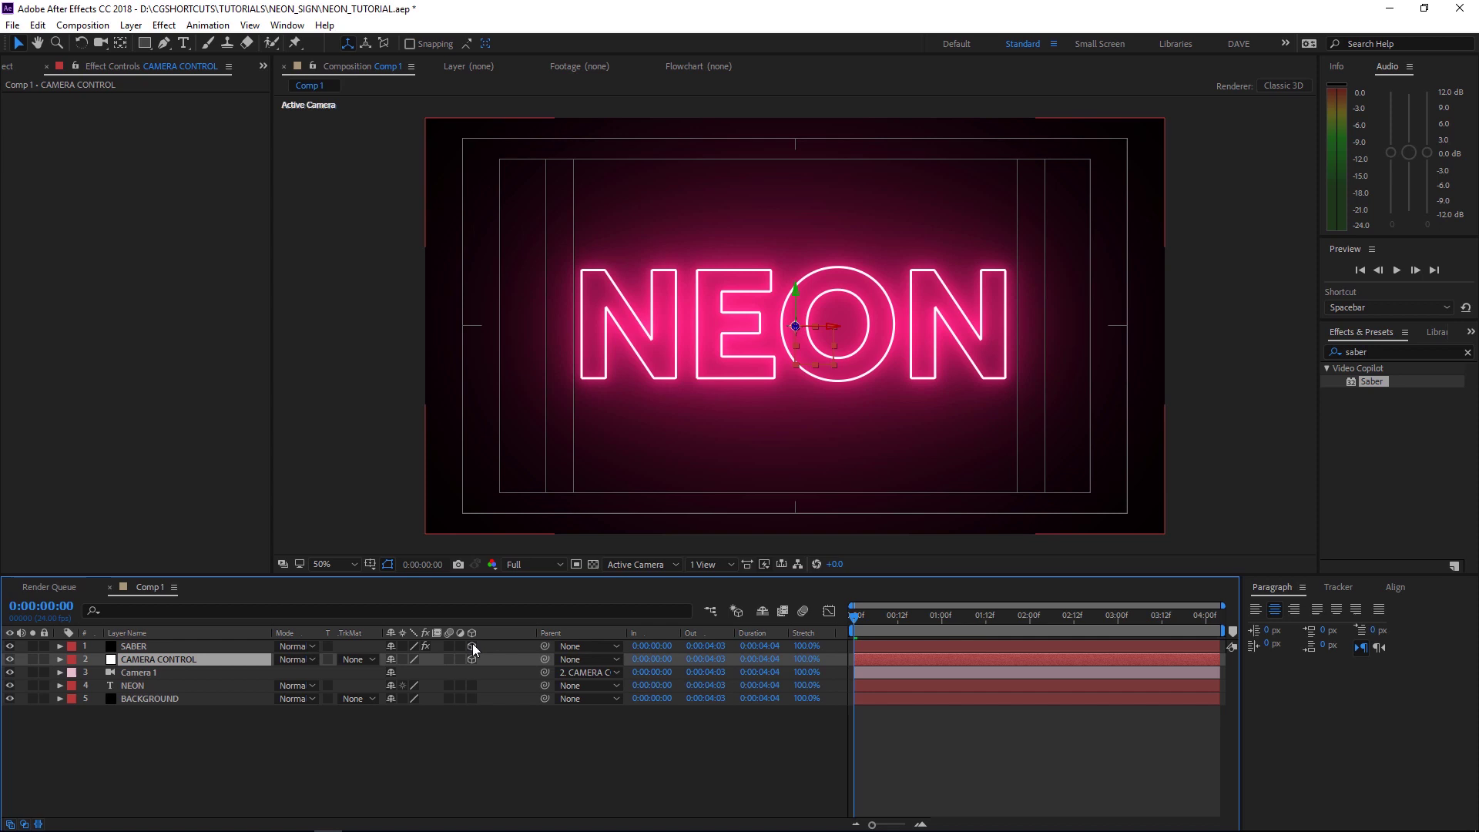
# Keyframe the null's Position Z from 0 at the start to 338 at the end
pyautogui.press('p')
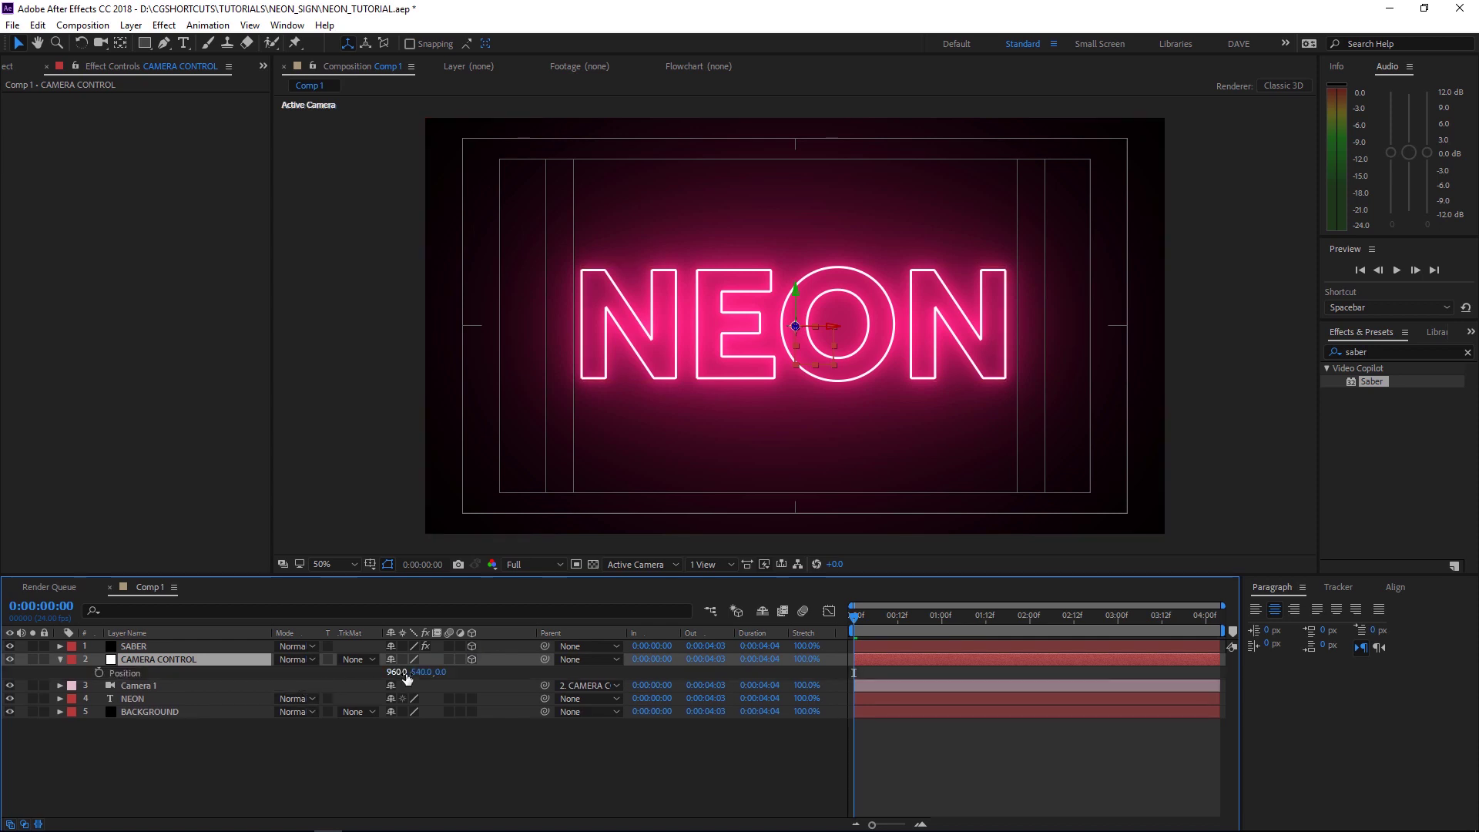
pyautogui.moveTo(440, 672)
pyautogui.mouseDown()
pyautogui.moveTo(520, 675)
pyautogui.moveTo(463, 686)
pyautogui.mouseUp()
pyautogui.click(99, 673)
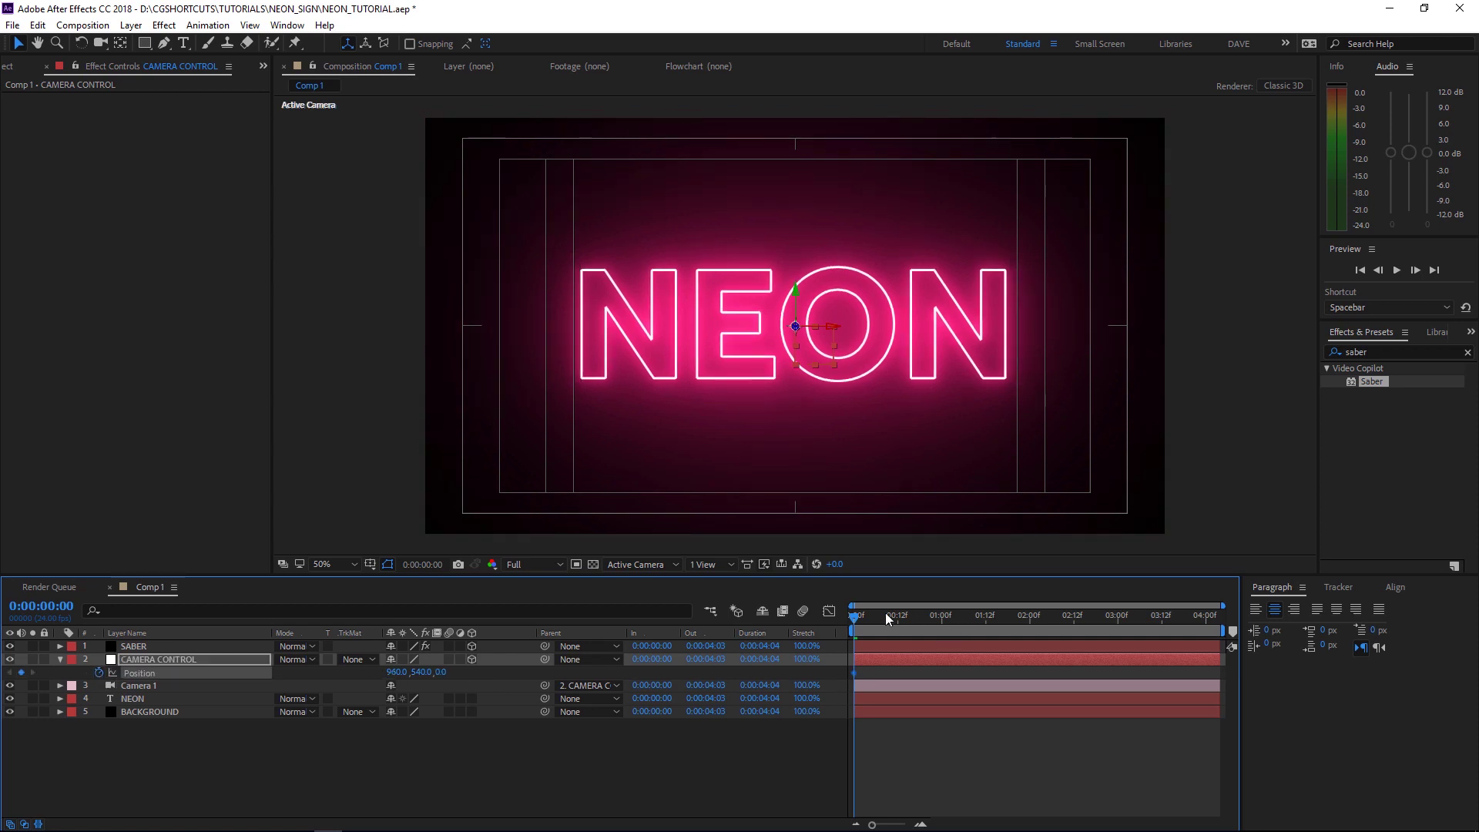
pyautogui.moveTo(855, 616); pyautogui.dragTo(1037, 616)
pyautogui.press('End')
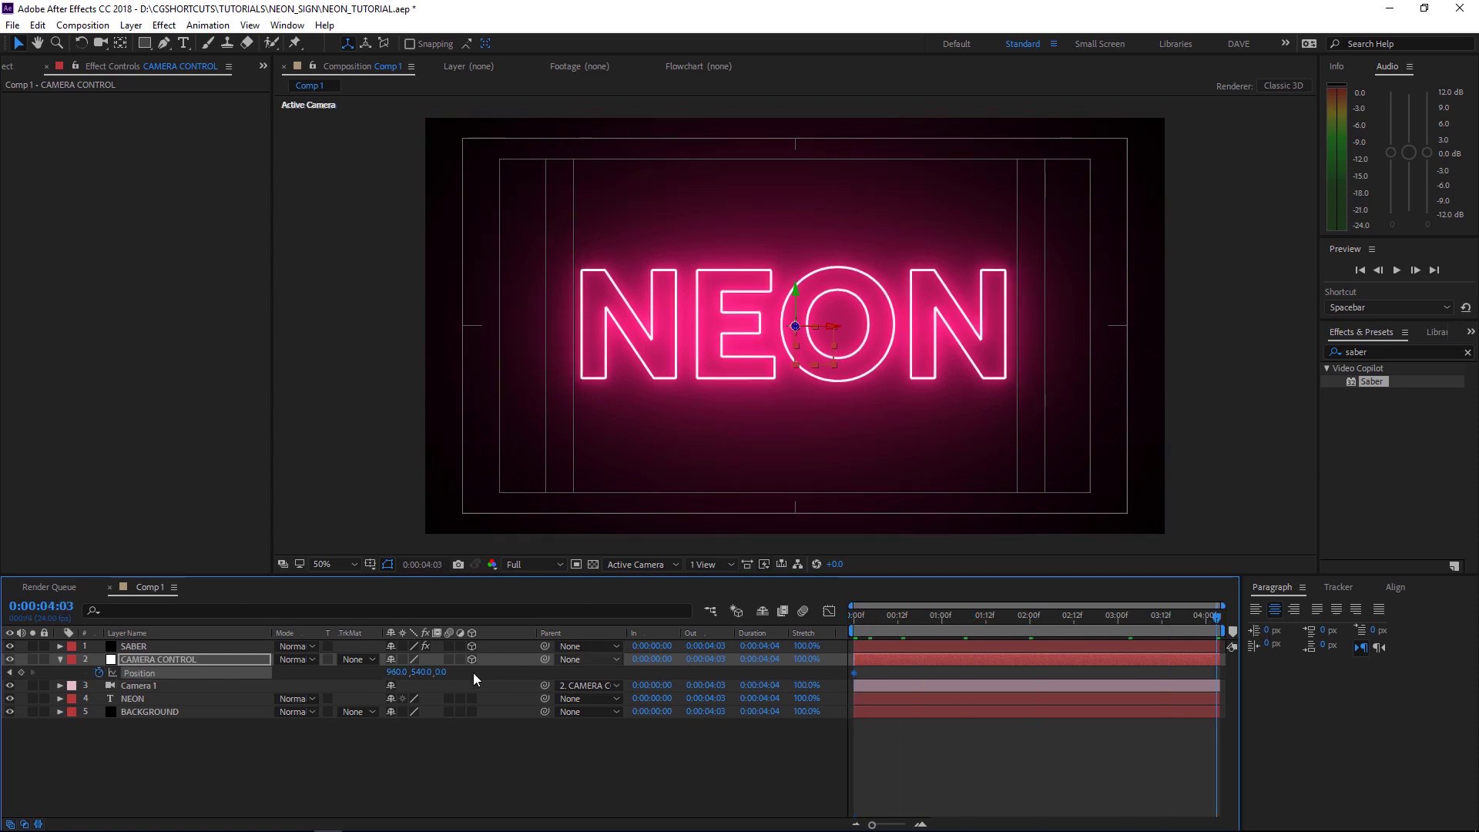
pyautogui.moveTo(439, 672); pyautogui.dragTo(699, 666)
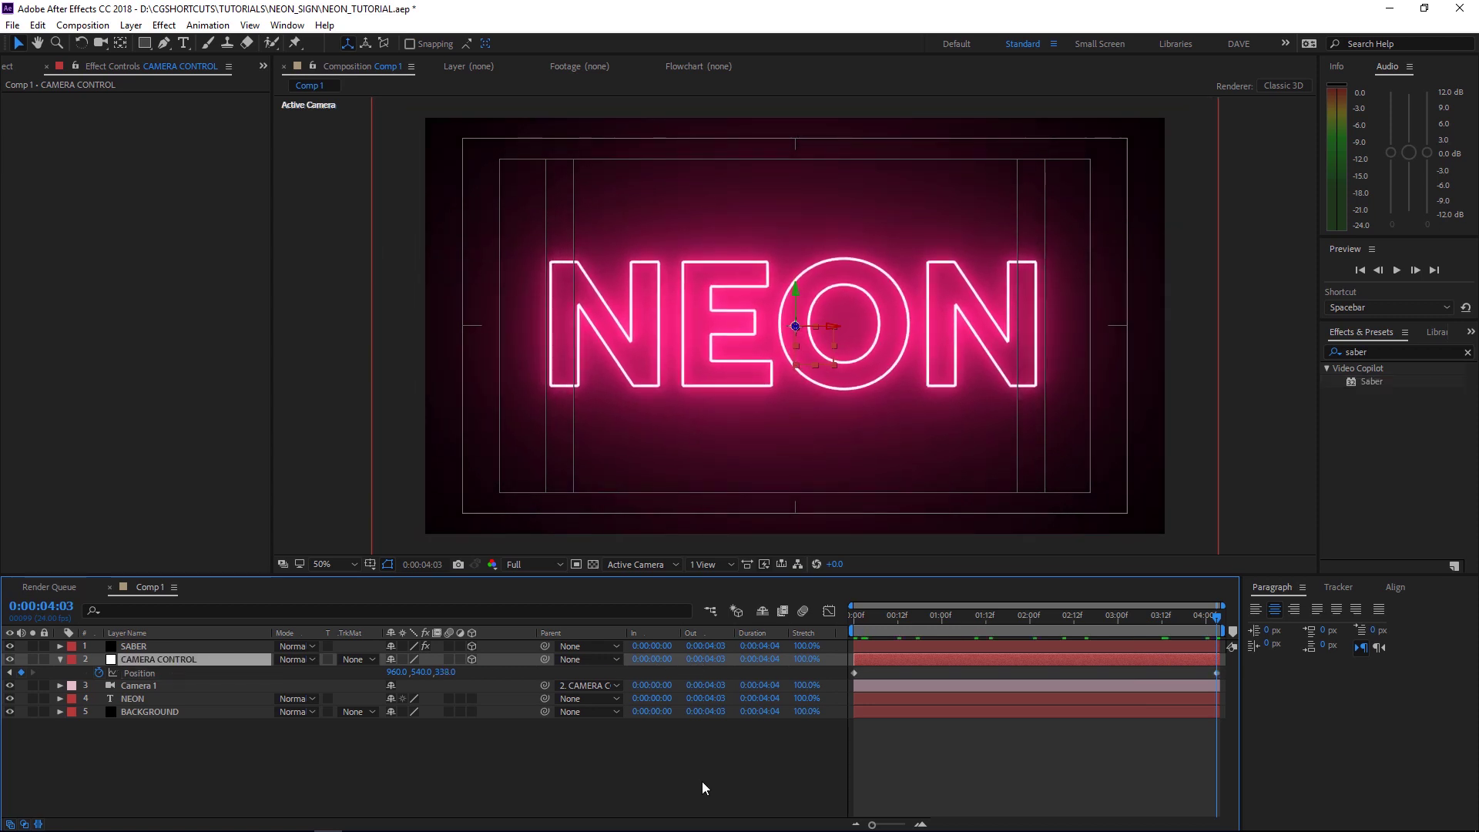
# Apply a 4-Color Gradient effect to the BACKGROUND layer
pyautogui.click(149, 708)
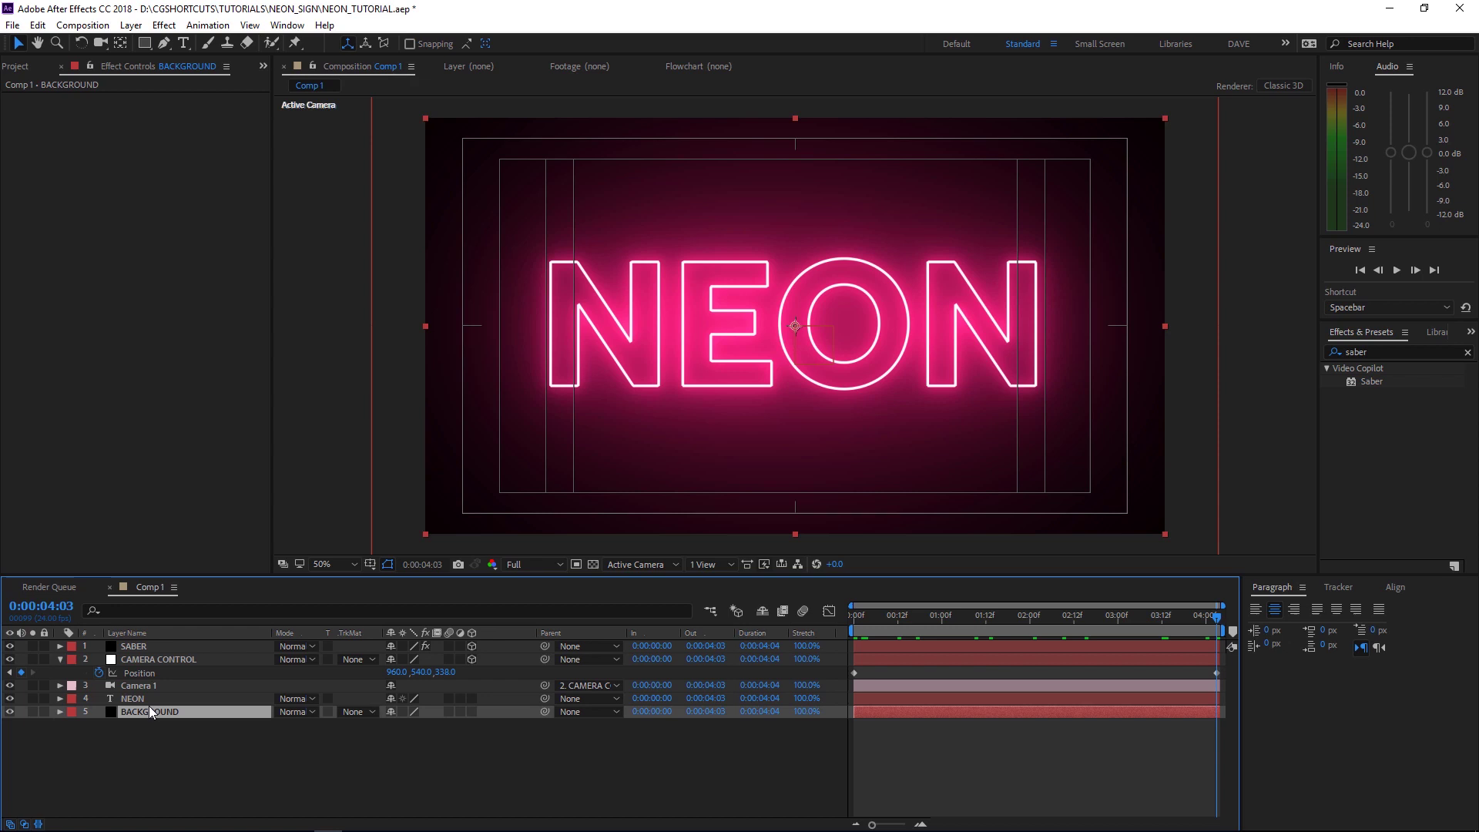
pyautogui.hotkey('ctrl', '5')
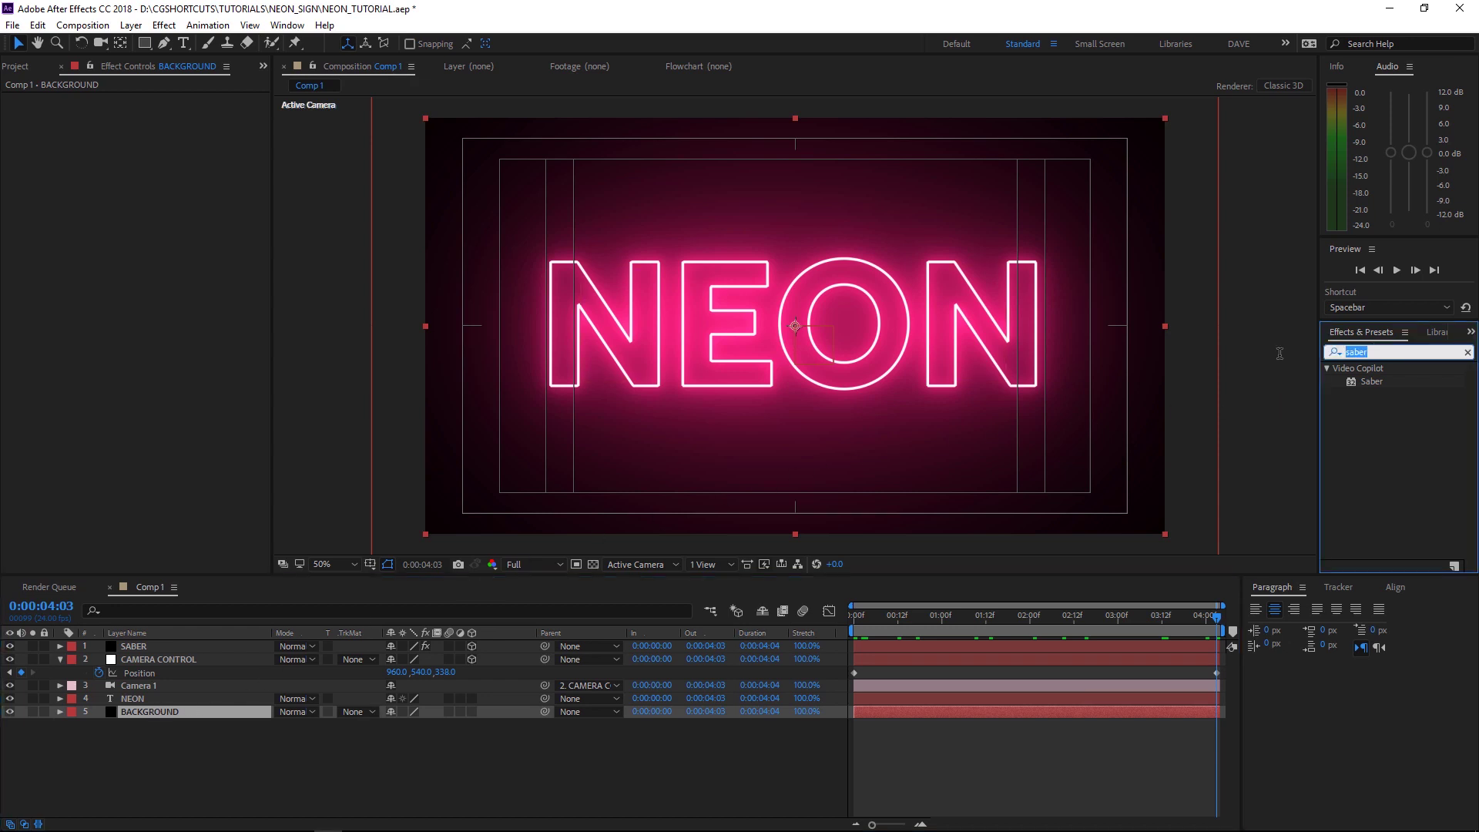
pyautogui.write('4')
pyautogui.doubleClick(1378, 499)
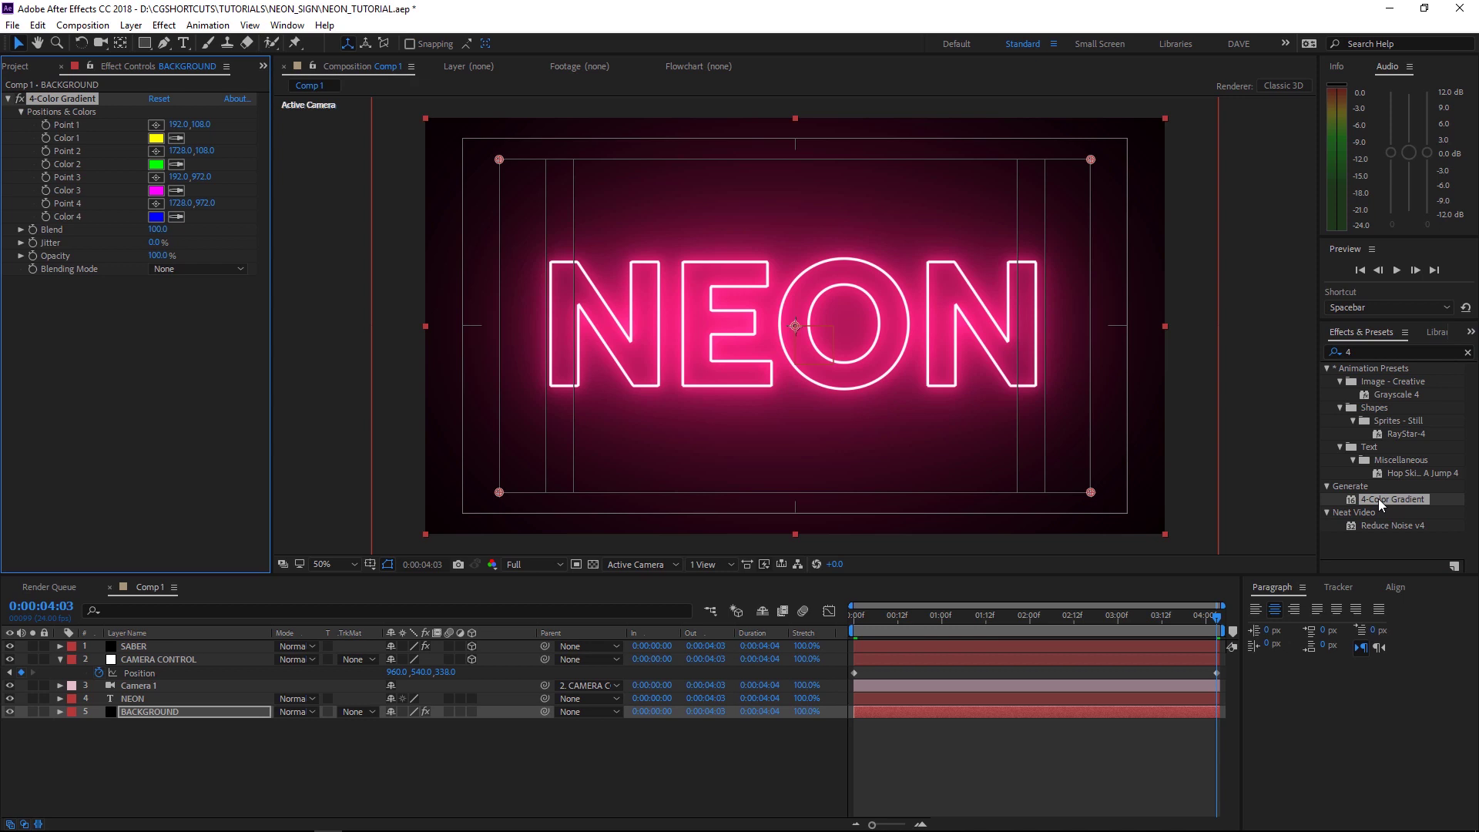
# Set SABER's Composite Settings to Transparent
pyautogui.click(158, 645)
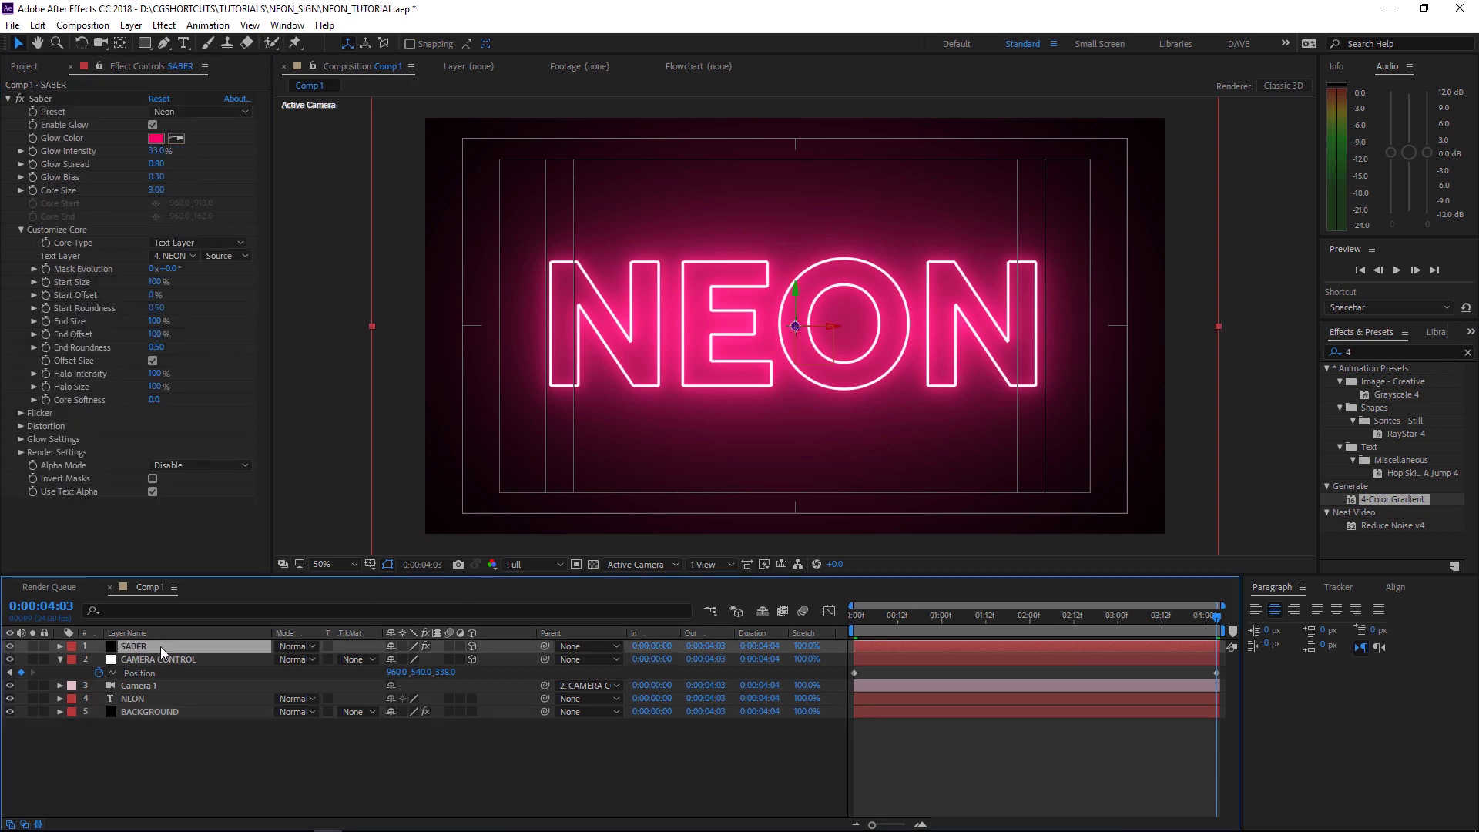
pyautogui.click(20, 454)
pyautogui.click(178, 565)
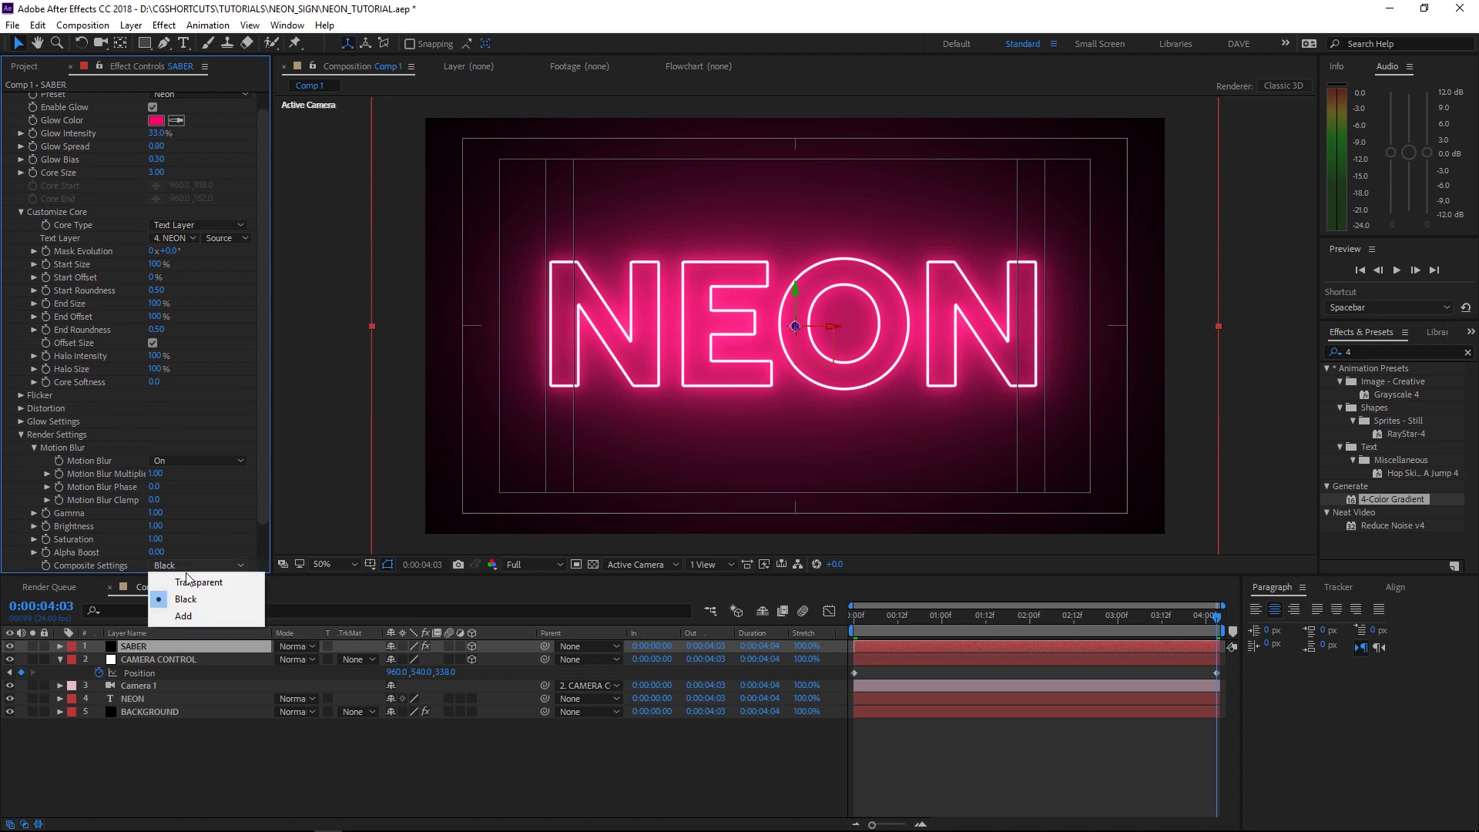
pyautogui.click(188, 587)
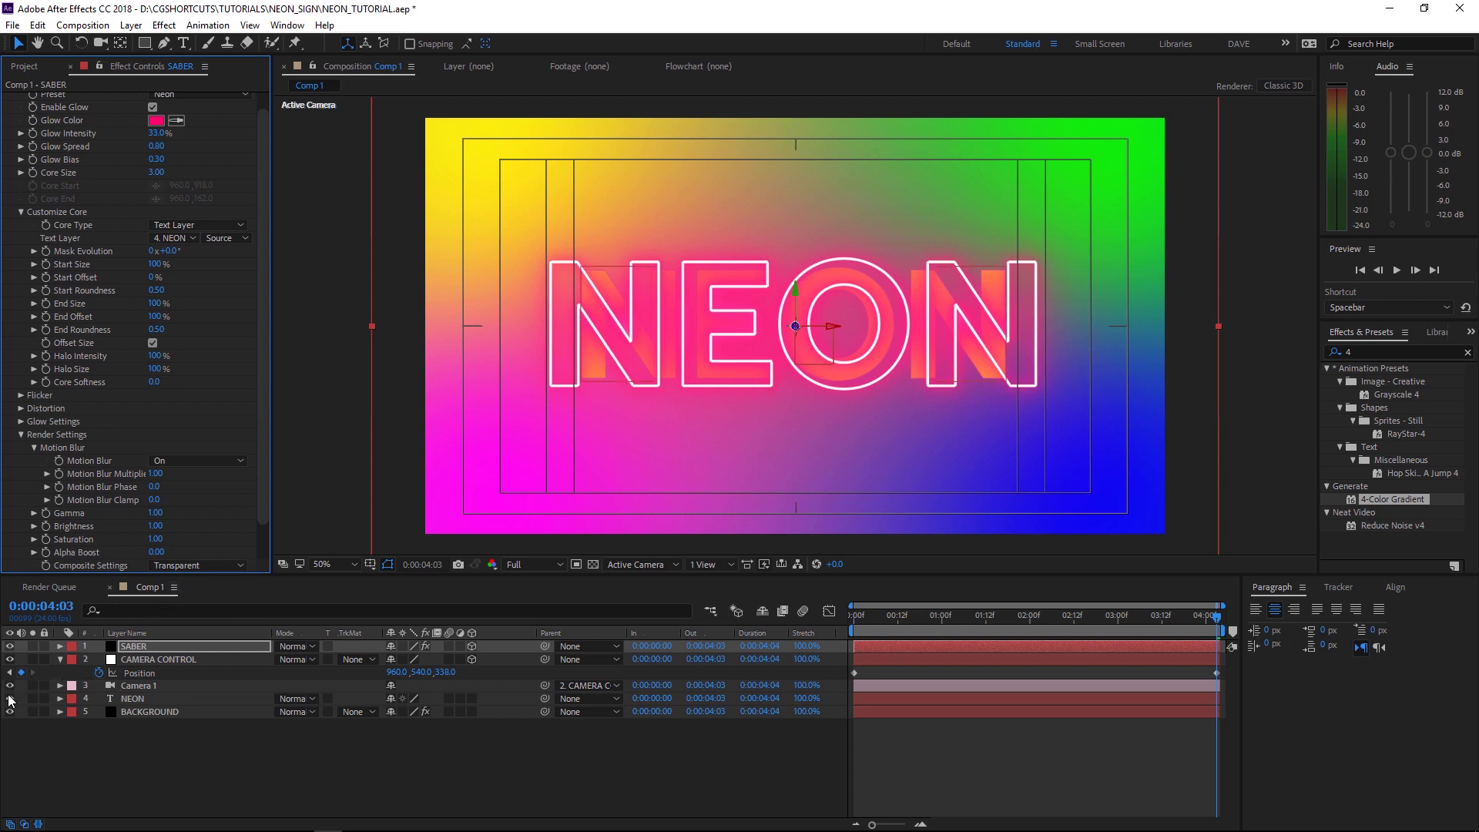
# Hide NEON and set the gradient's Colors 1–3 to dark purple 330233
pyautogui.click(9, 698)
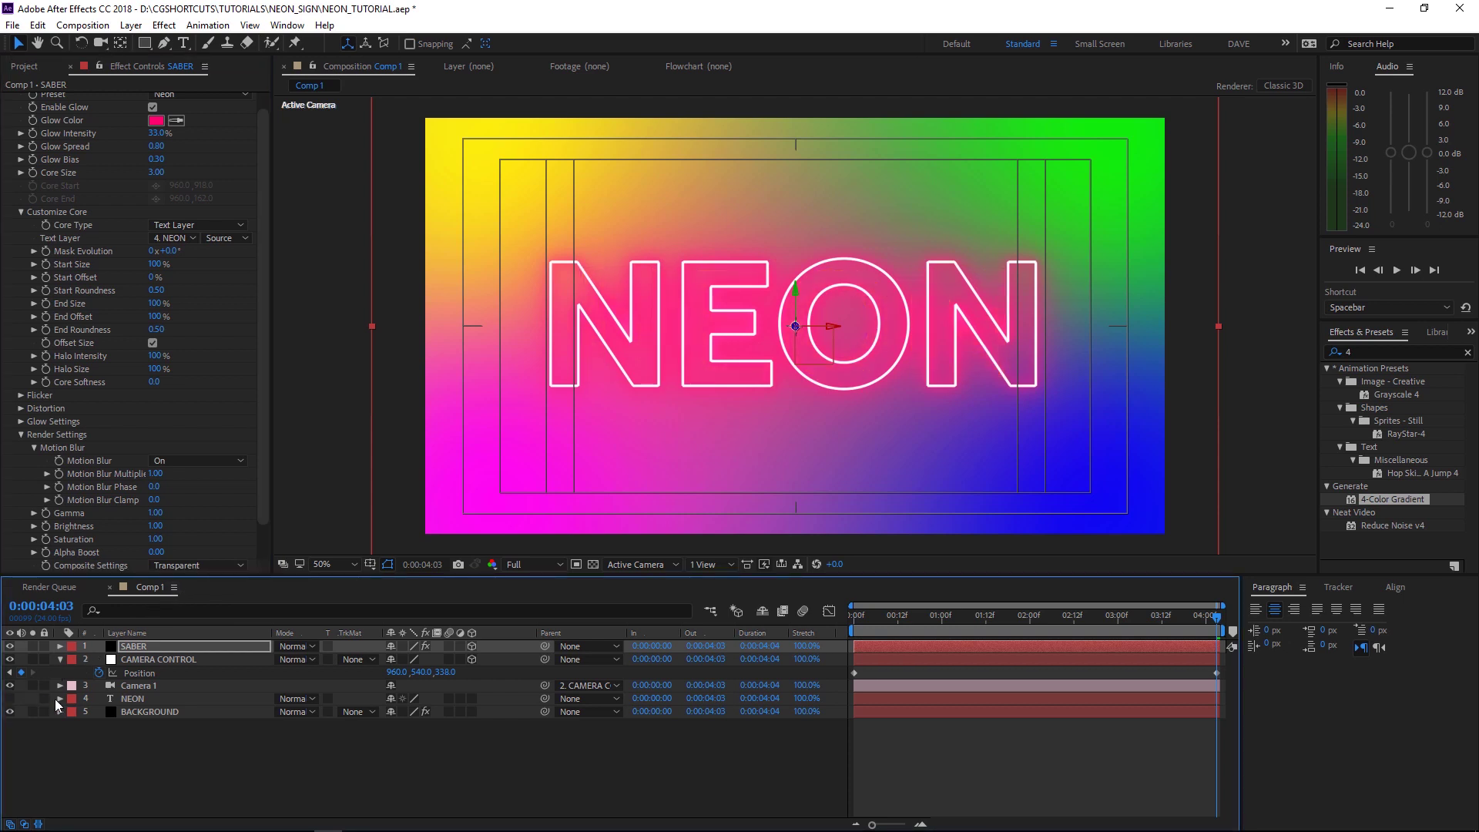
pyautogui.click(146, 710)
pyautogui.click(158, 139)
pyautogui.write('330233')
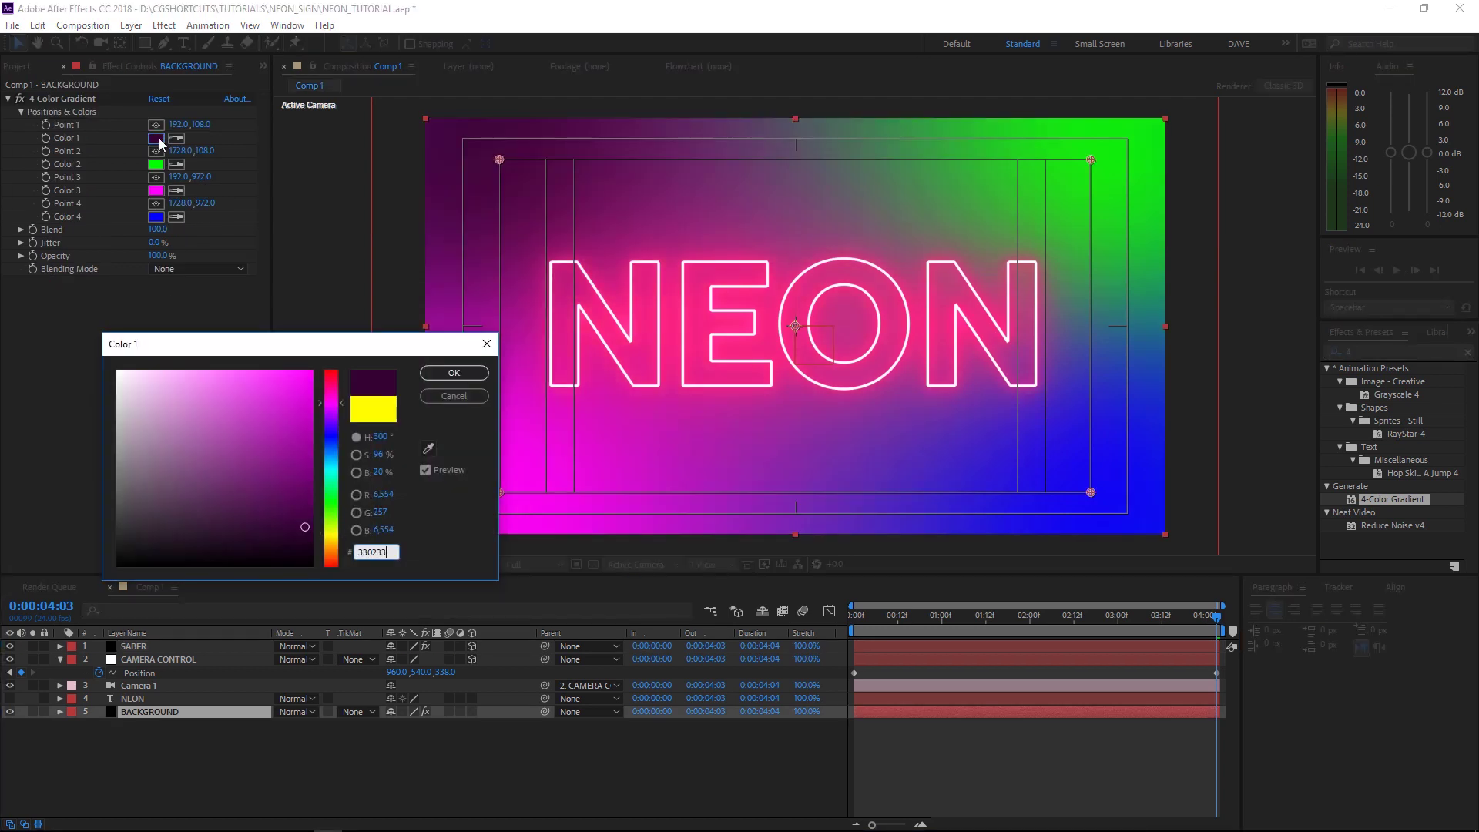
pyautogui.click(454, 372)
pyautogui.click(176, 164)
pyautogui.click(157, 138)
pyautogui.click(176, 190)
pyautogui.click(157, 164)
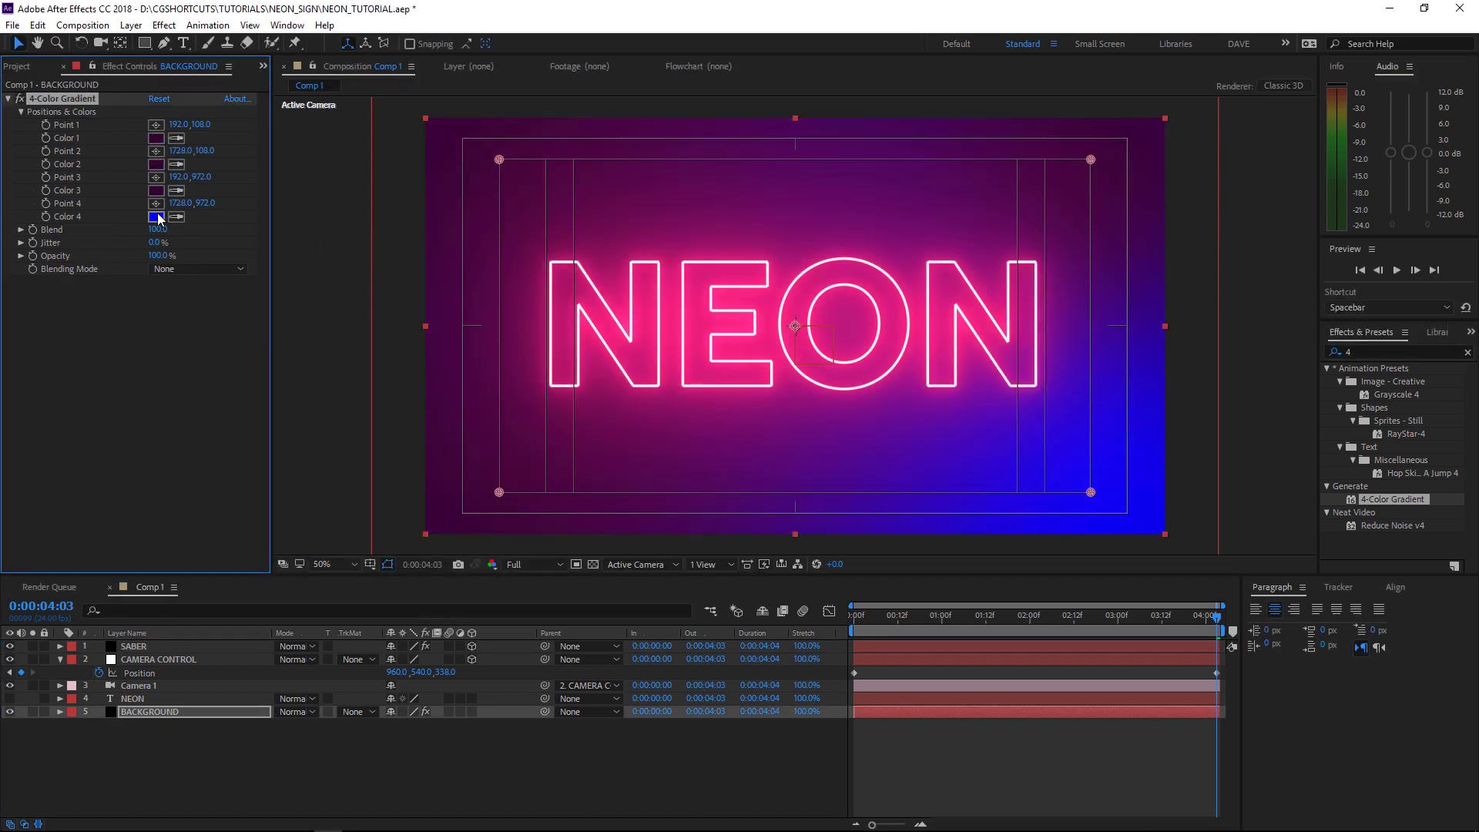
# Set gradient Color 4 to 851085 and opacity to 30%, then preview with guides hidden
pyautogui.click(156, 217)
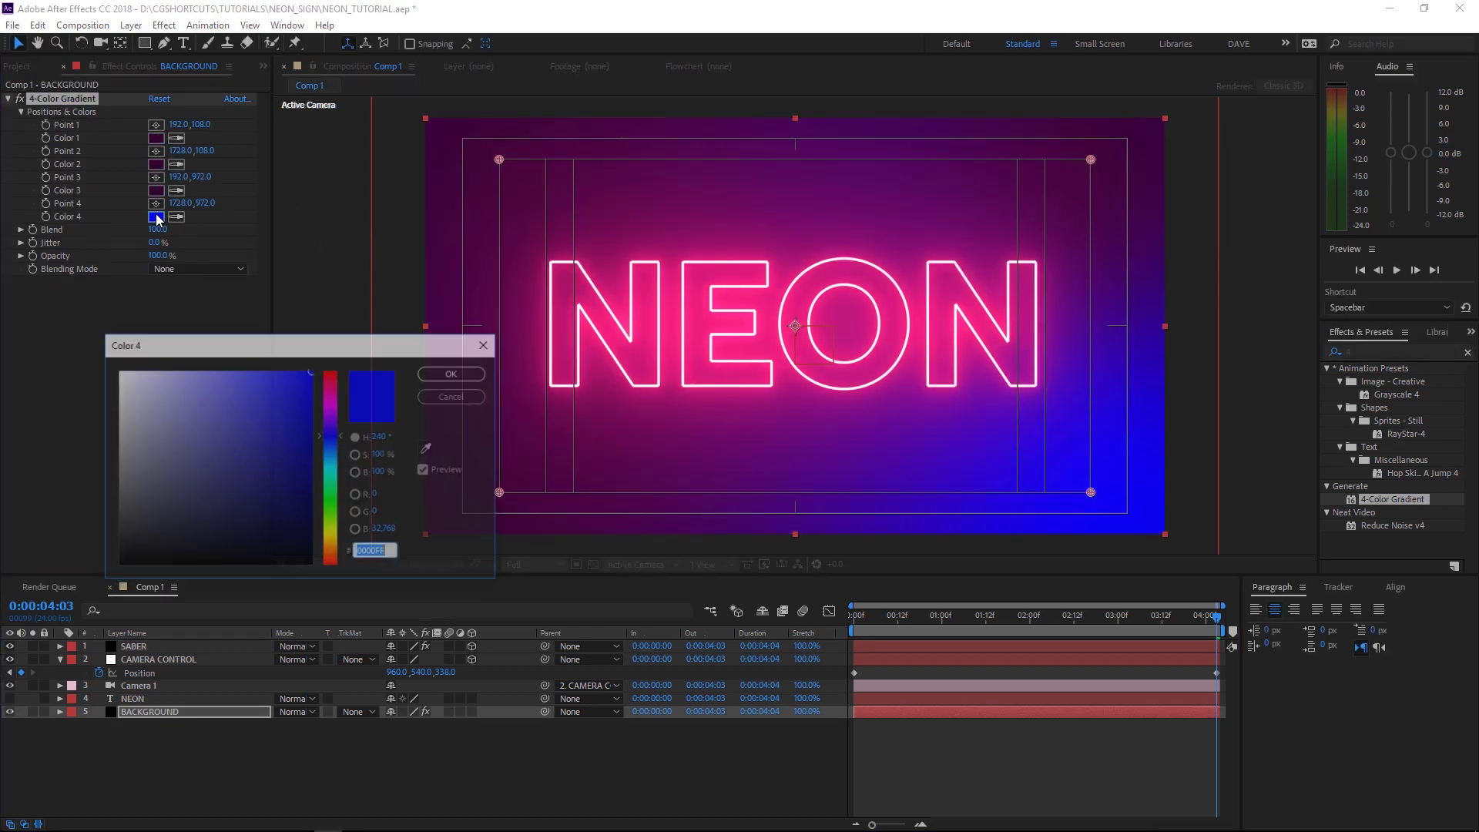
pyautogui.click(387, 551)
pyautogui.write('851085')
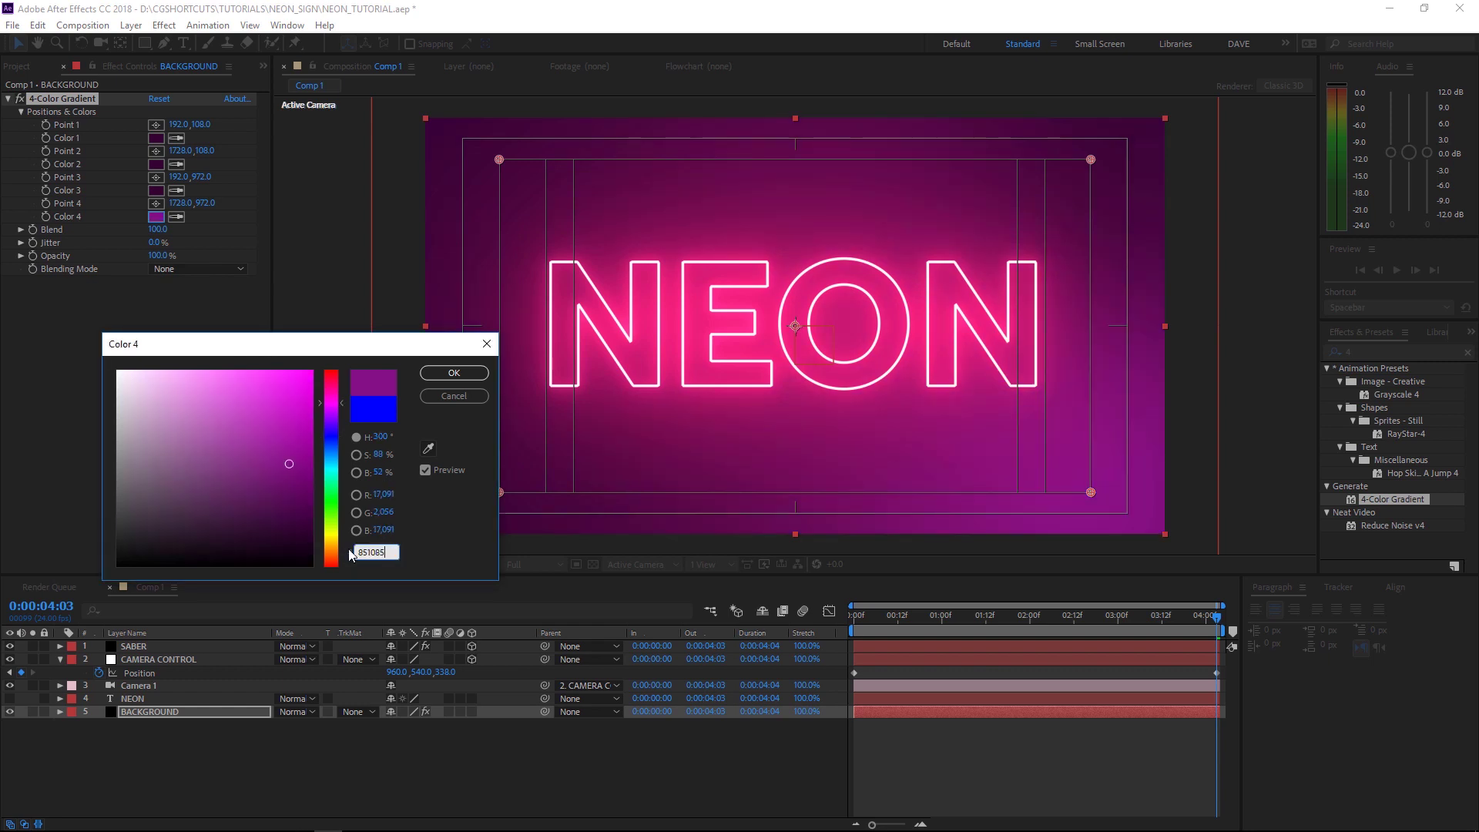
pyautogui.click(453, 373)
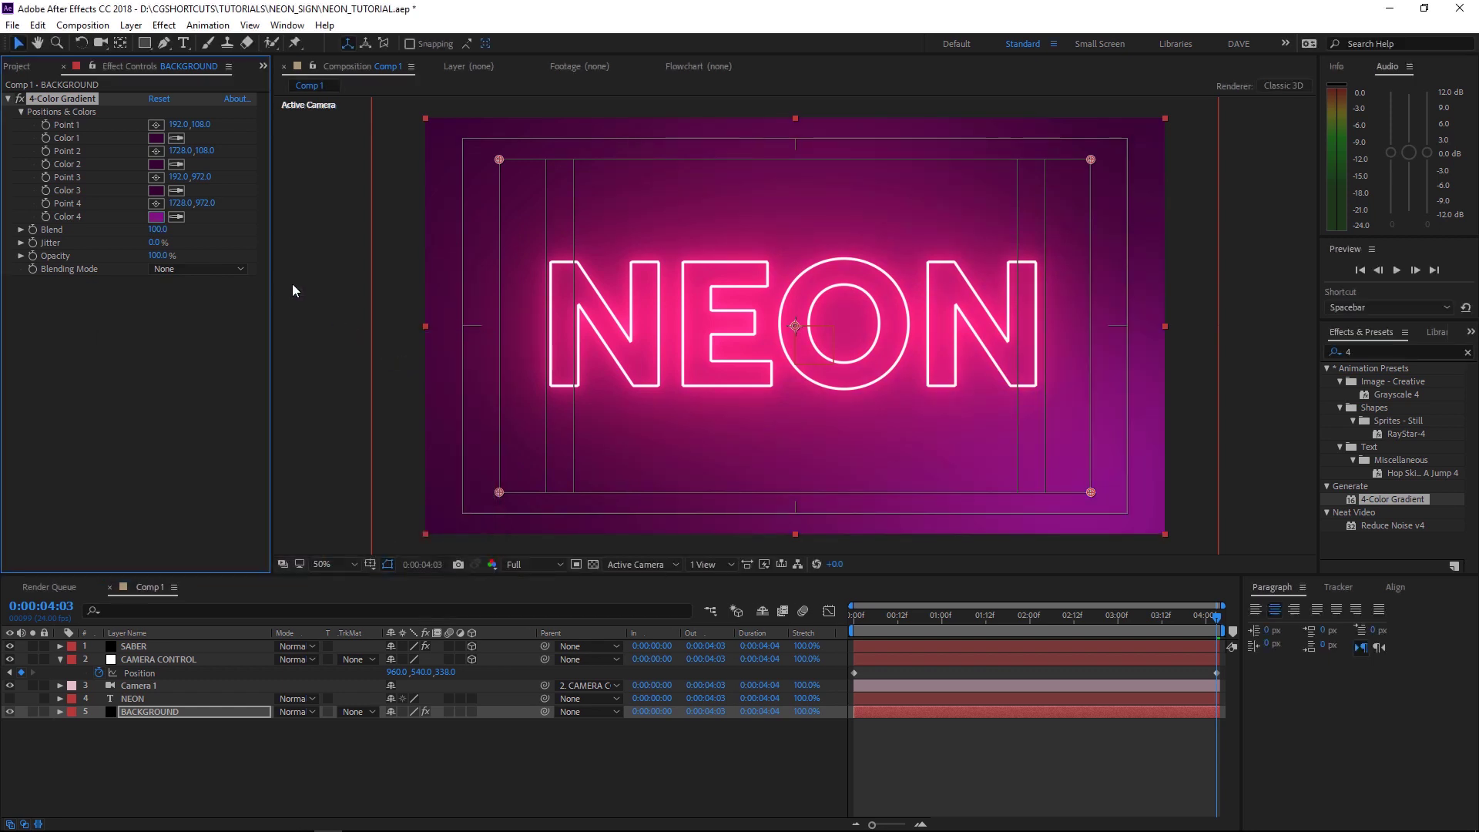
pyautogui.click(156, 256)
pyautogui.write('30')
pyautogui.press('Return')
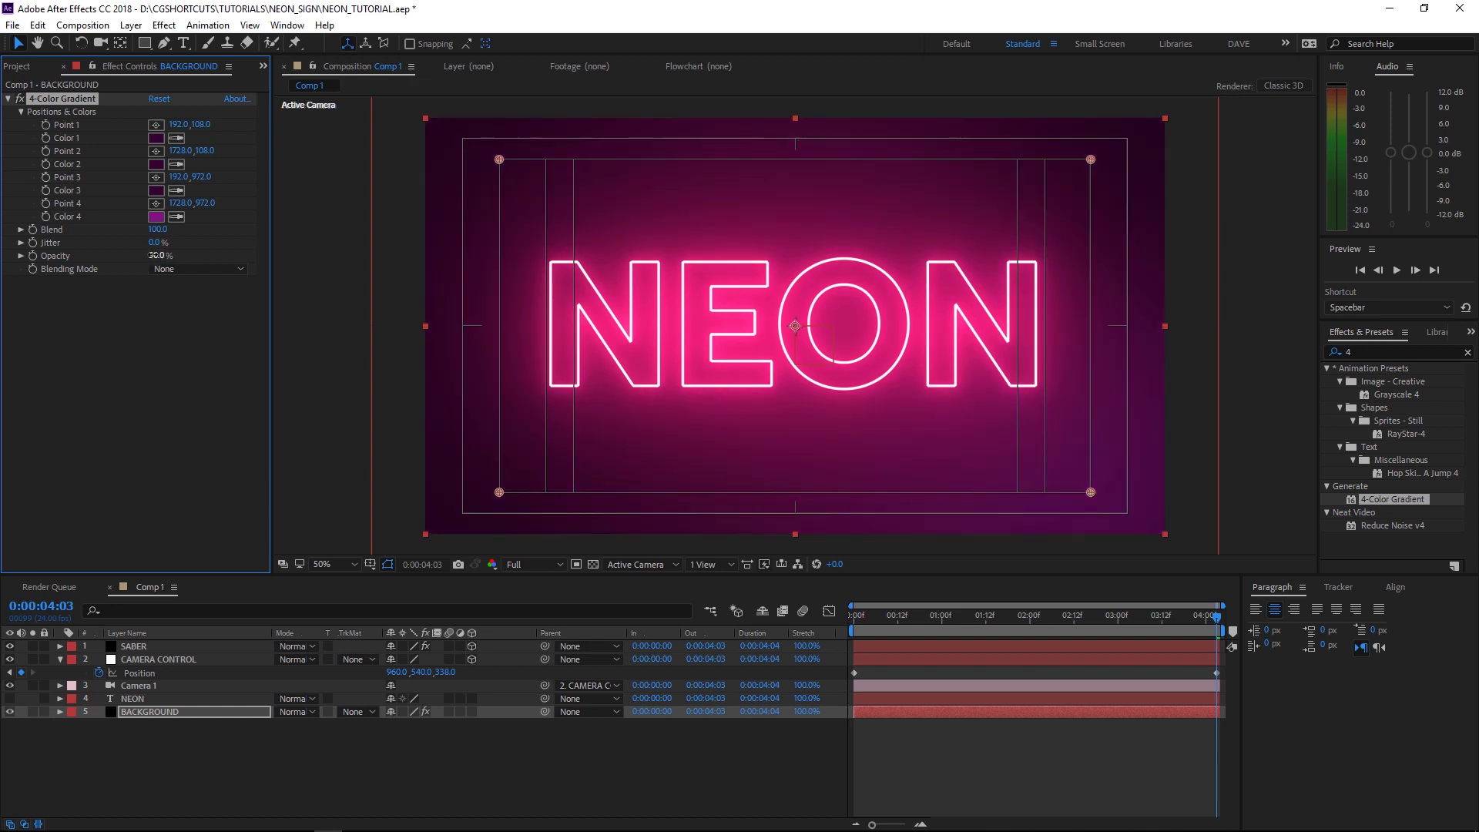
pyautogui.hotkey('ctrl', 'shift', 'h')
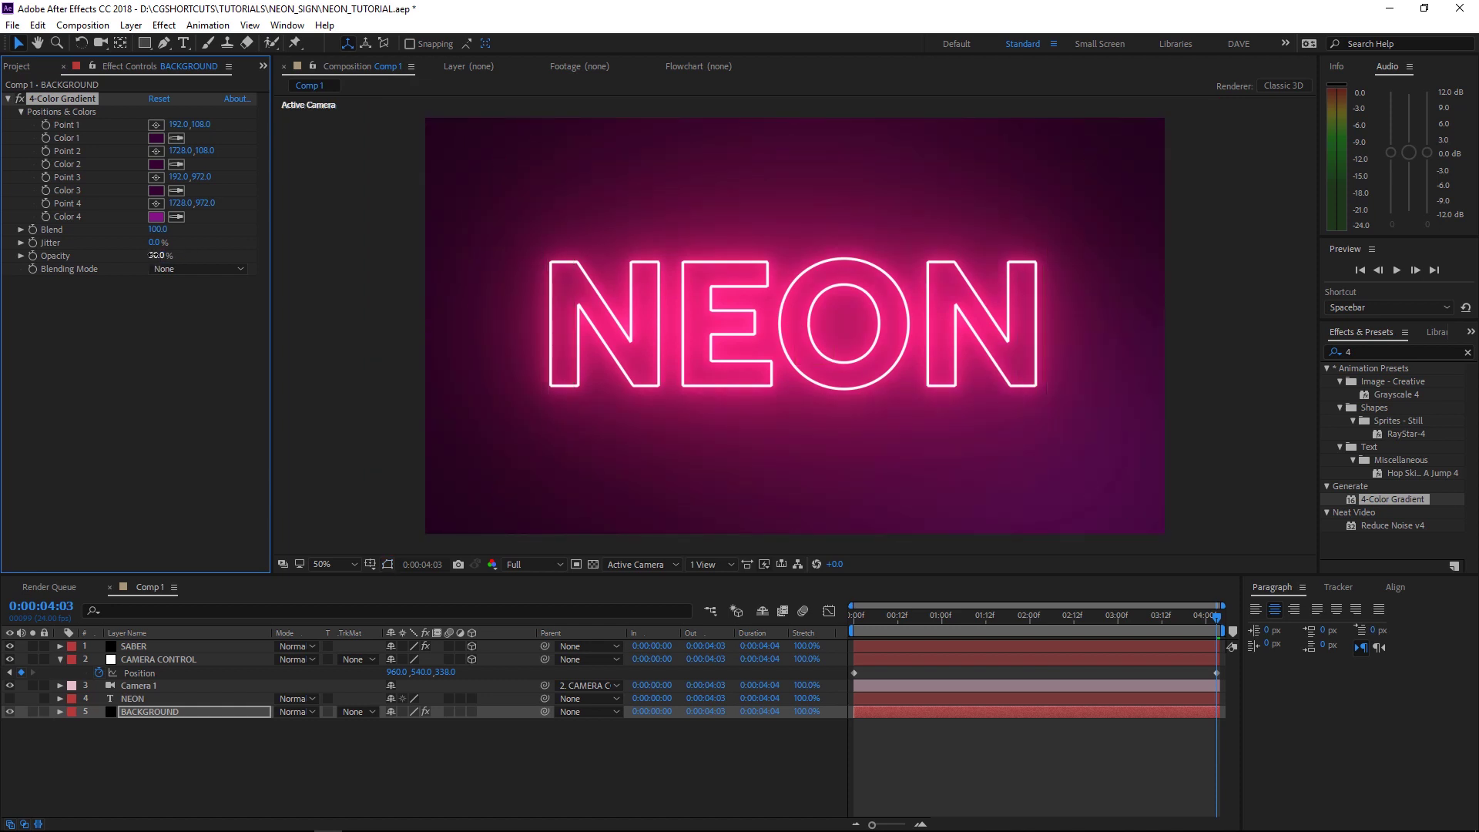
pyautogui.press('space')
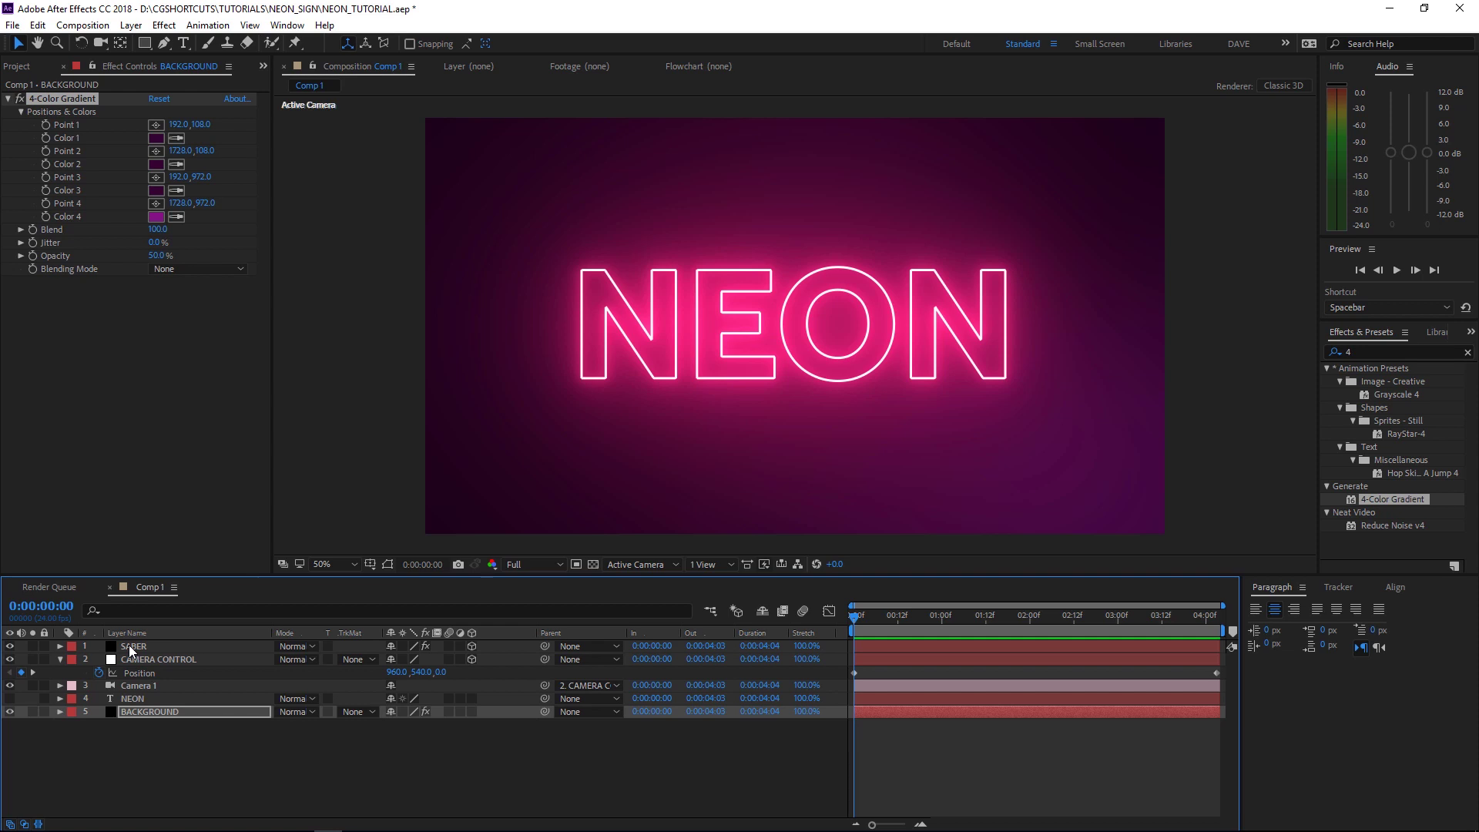
# Keyframe SABER opacity at 0% on frame 3 and 55% on frame 4
pyautogui.click(131, 650)
pyautogui.press('pagedown')
pyautogui.press('pagedown')
pyautogui.press('pagedown')
pyautogui.press('t')
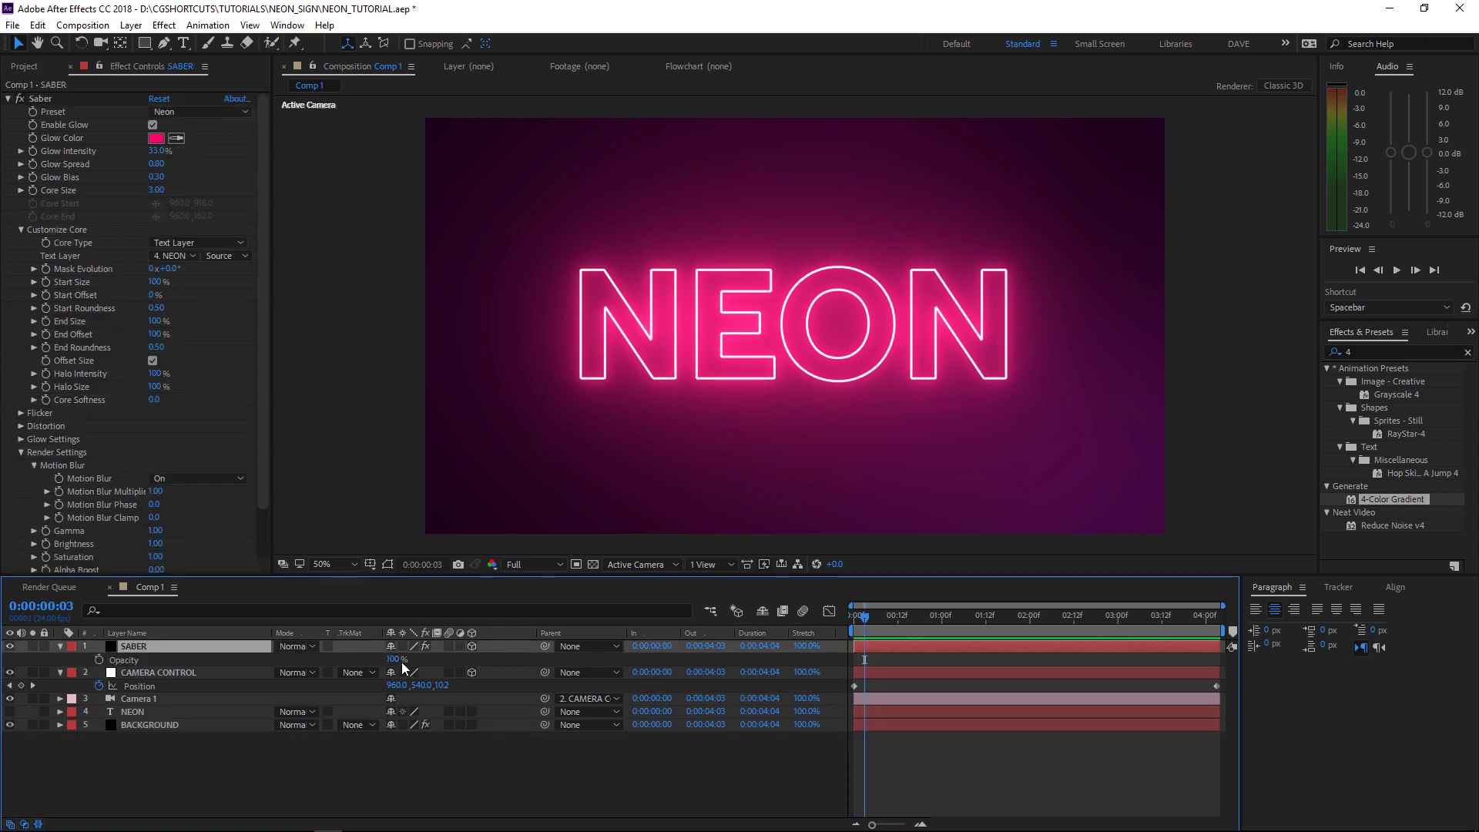
pyautogui.moveTo(393, 661); pyautogui.dragTo(161, 660)
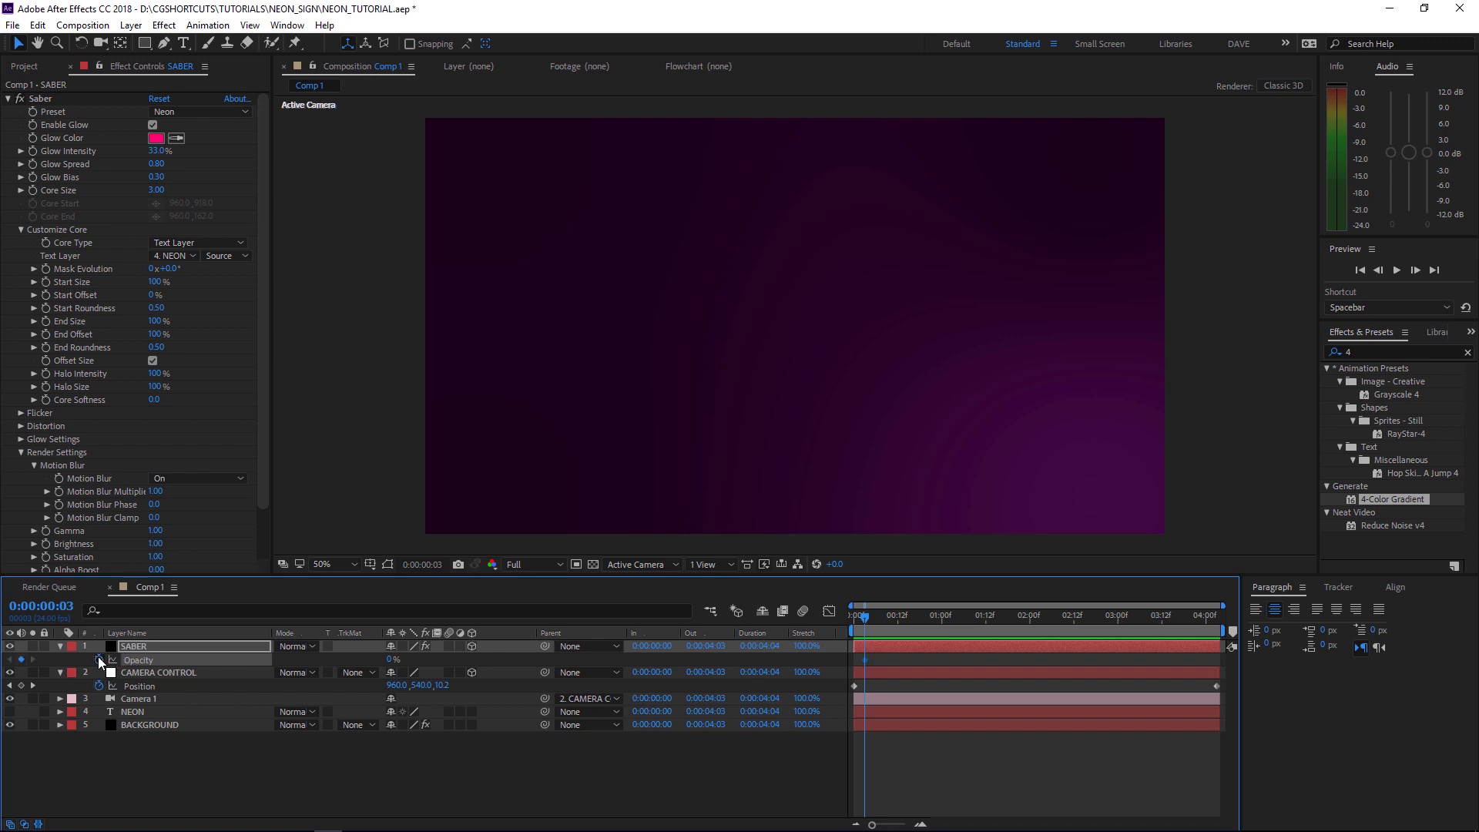
pyautogui.press('pagedown')
pyautogui.click(392, 659)
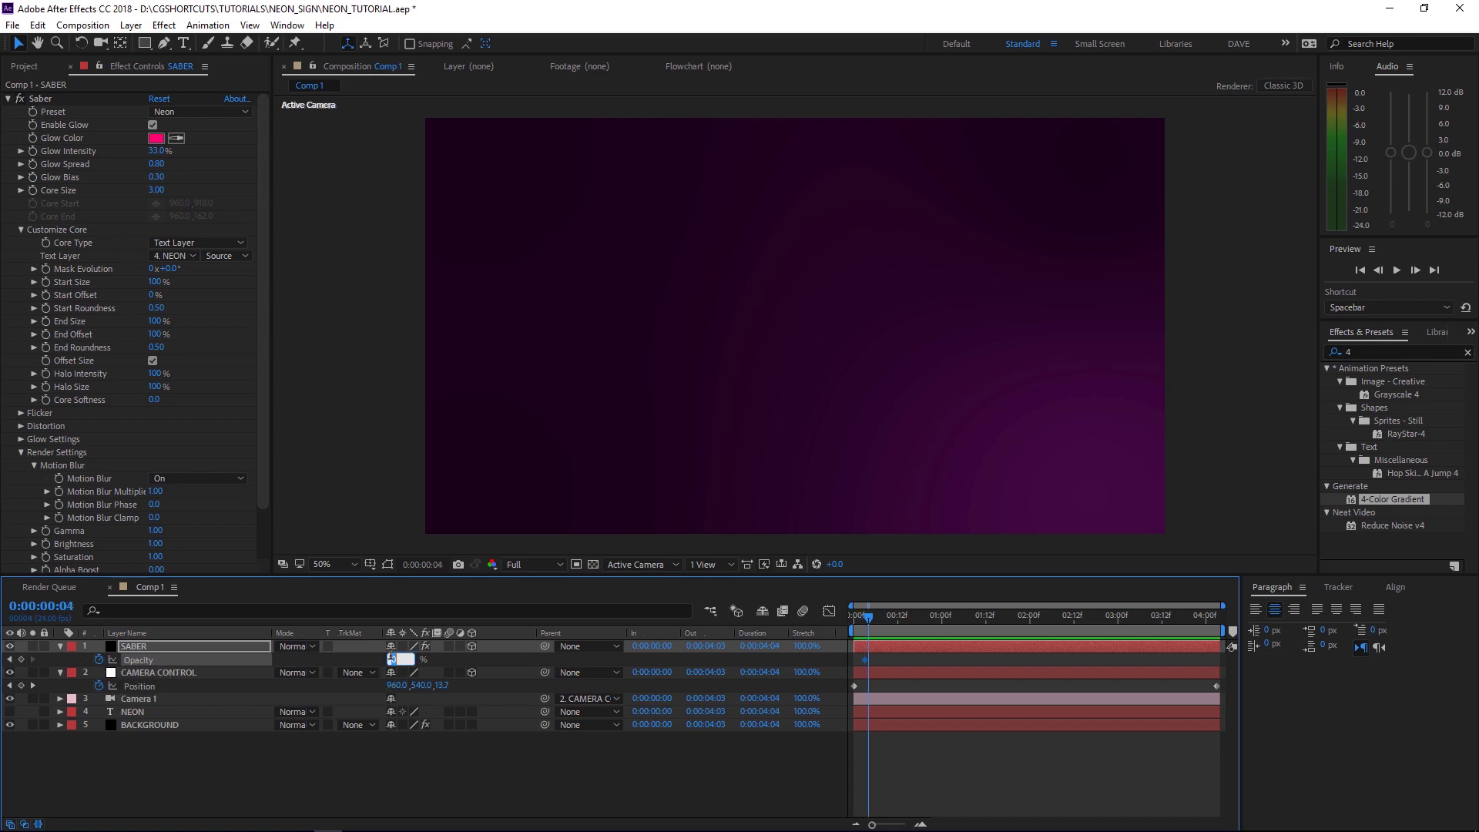
pyautogui.write('55')
pyautogui.press('Return')
# Add SABER opacity keyframes of 22%, 73% and 21% on frames 6–8
pyautogui.press('pagedown')
pyautogui.press('pagedown')
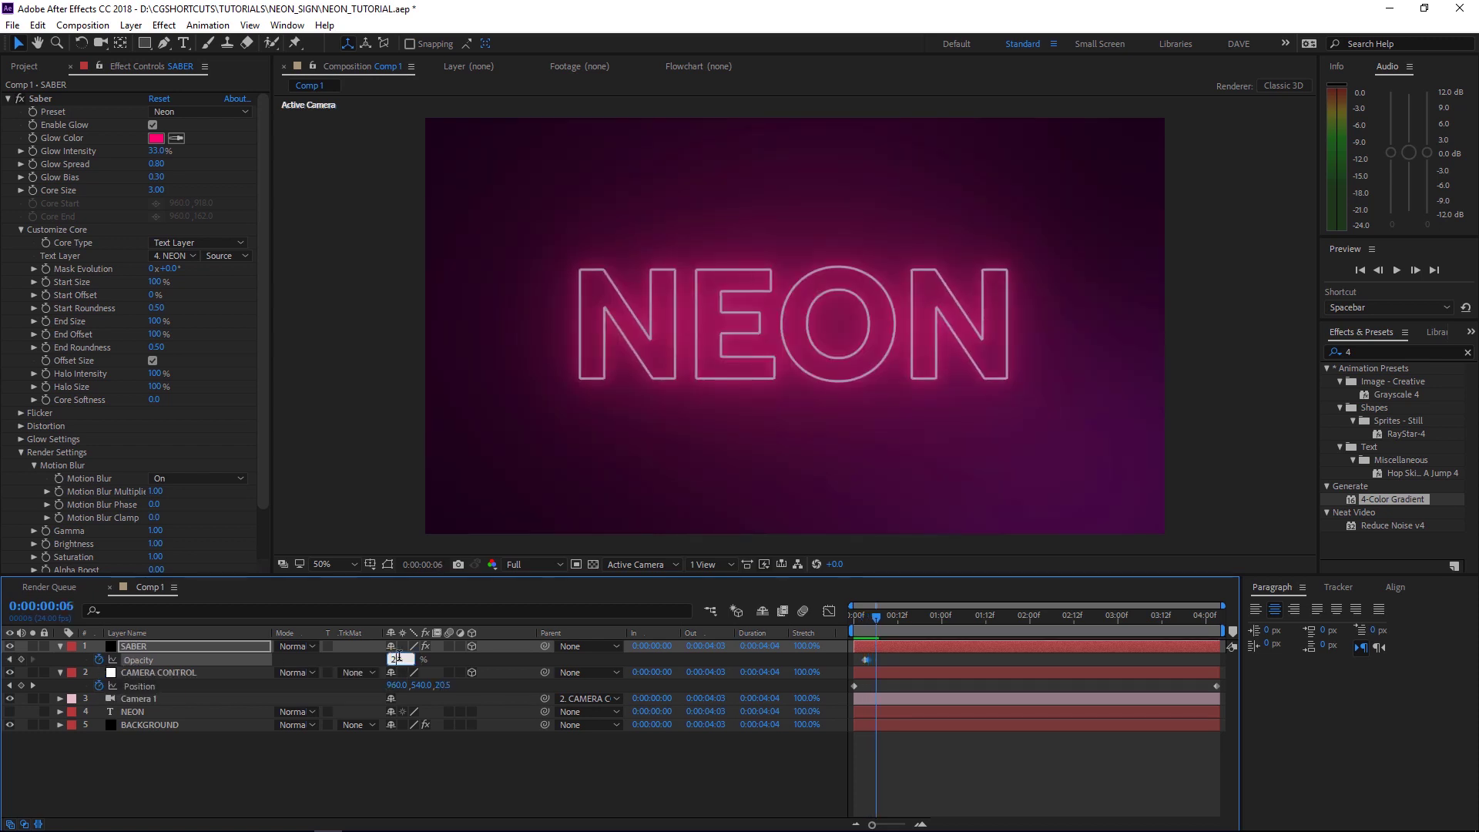
pyautogui.write('2')
pyautogui.press('Return')
pyautogui.press('pagedown')
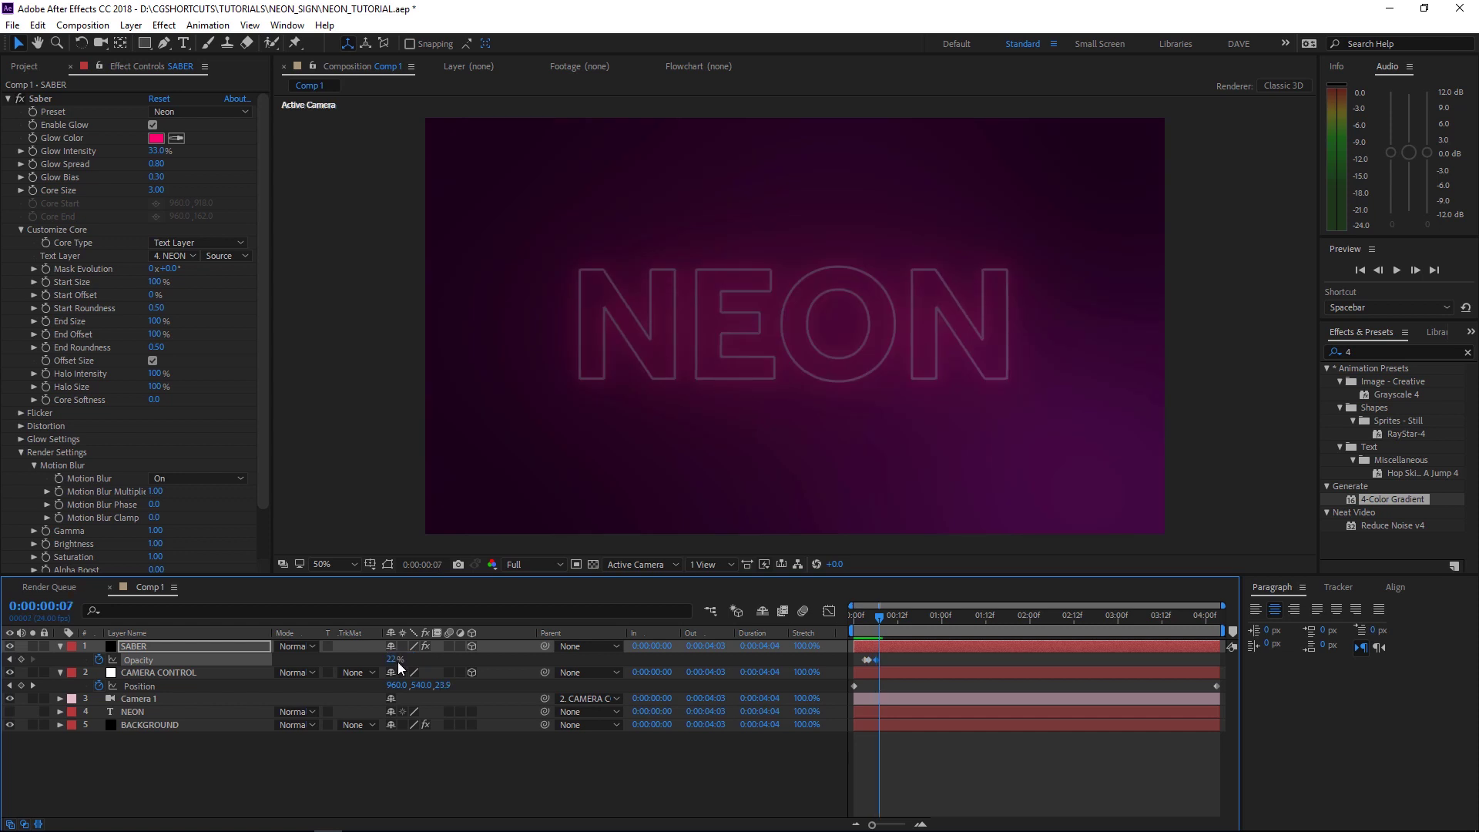
pyautogui.moveTo(393, 659); pyautogui.dragTo(389, 658)
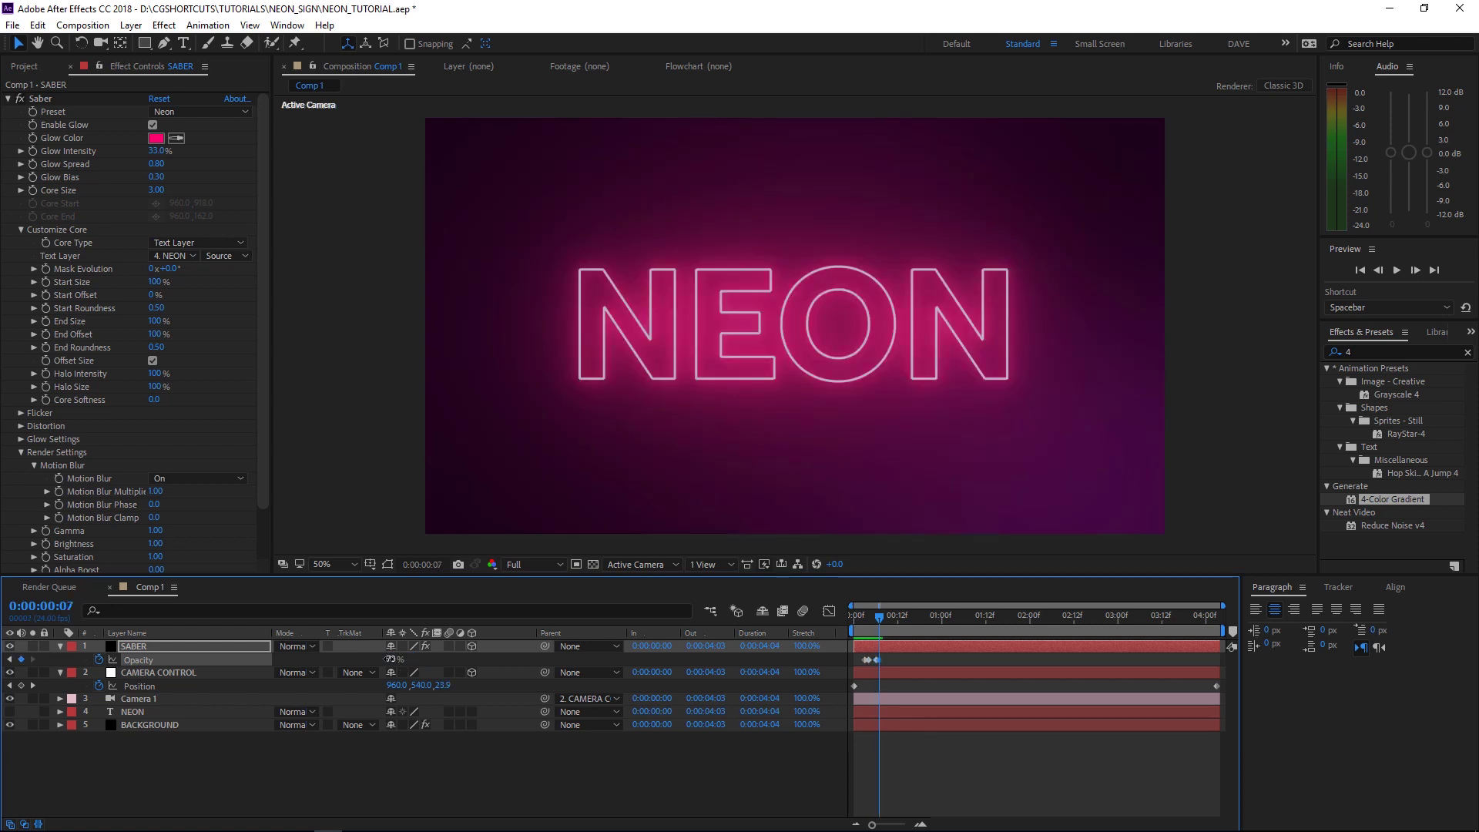
pyautogui.press('pagedown')
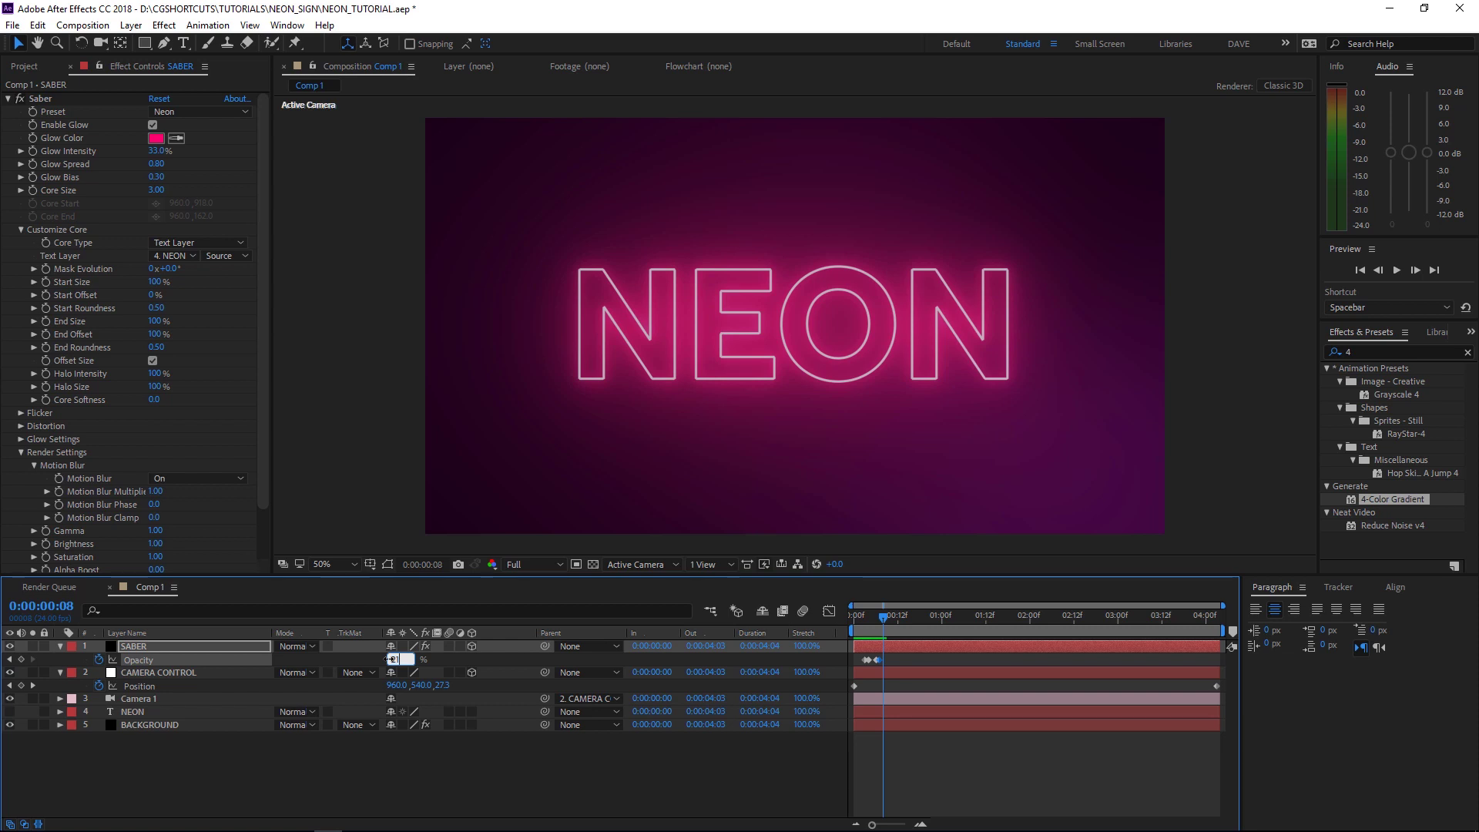
pyautogui.click(388, 660)
pyautogui.write('21')
pyautogui.press('Return')
# Set SABER opacity to 100% at frame 11 and preview the flicker
pyautogui.press('pagedown')
pyautogui.press('pagedown')
pyautogui.press('pagedown')
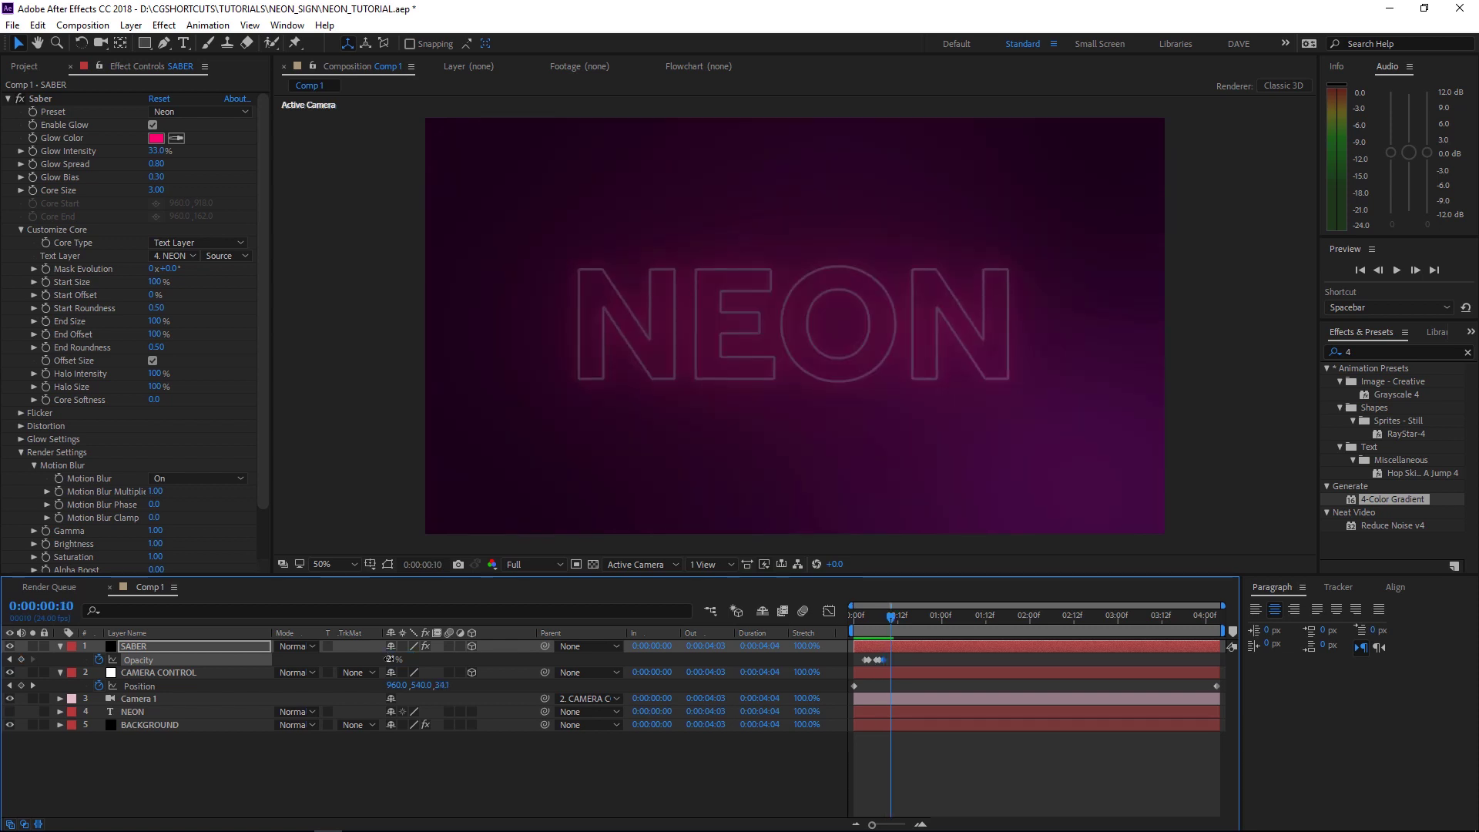
pyautogui.click(389, 659)
pyautogui.write('100')
pyautogui.press('Return')
pyautogui.press('space')
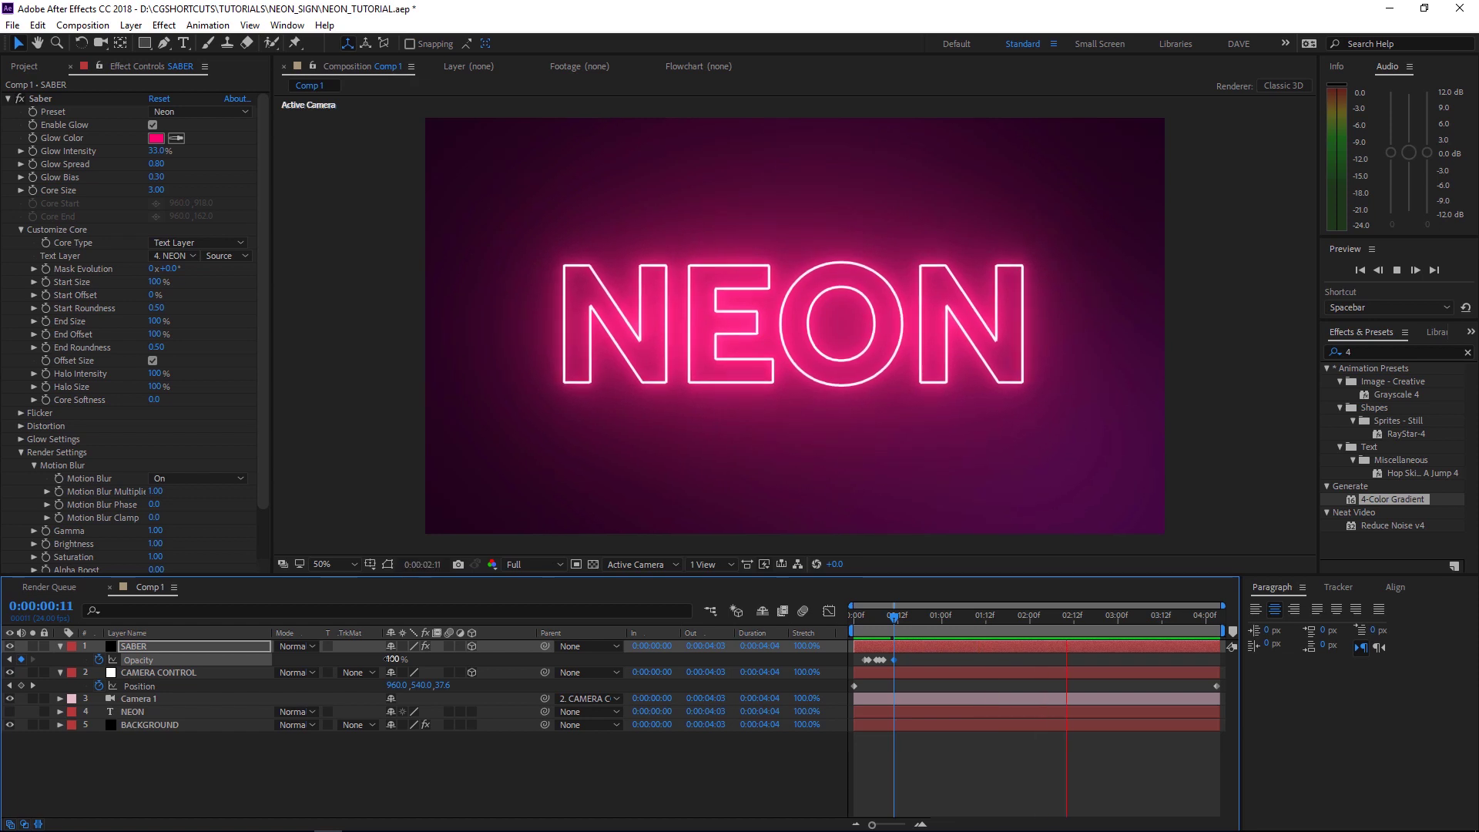
pyautogui.press('space')
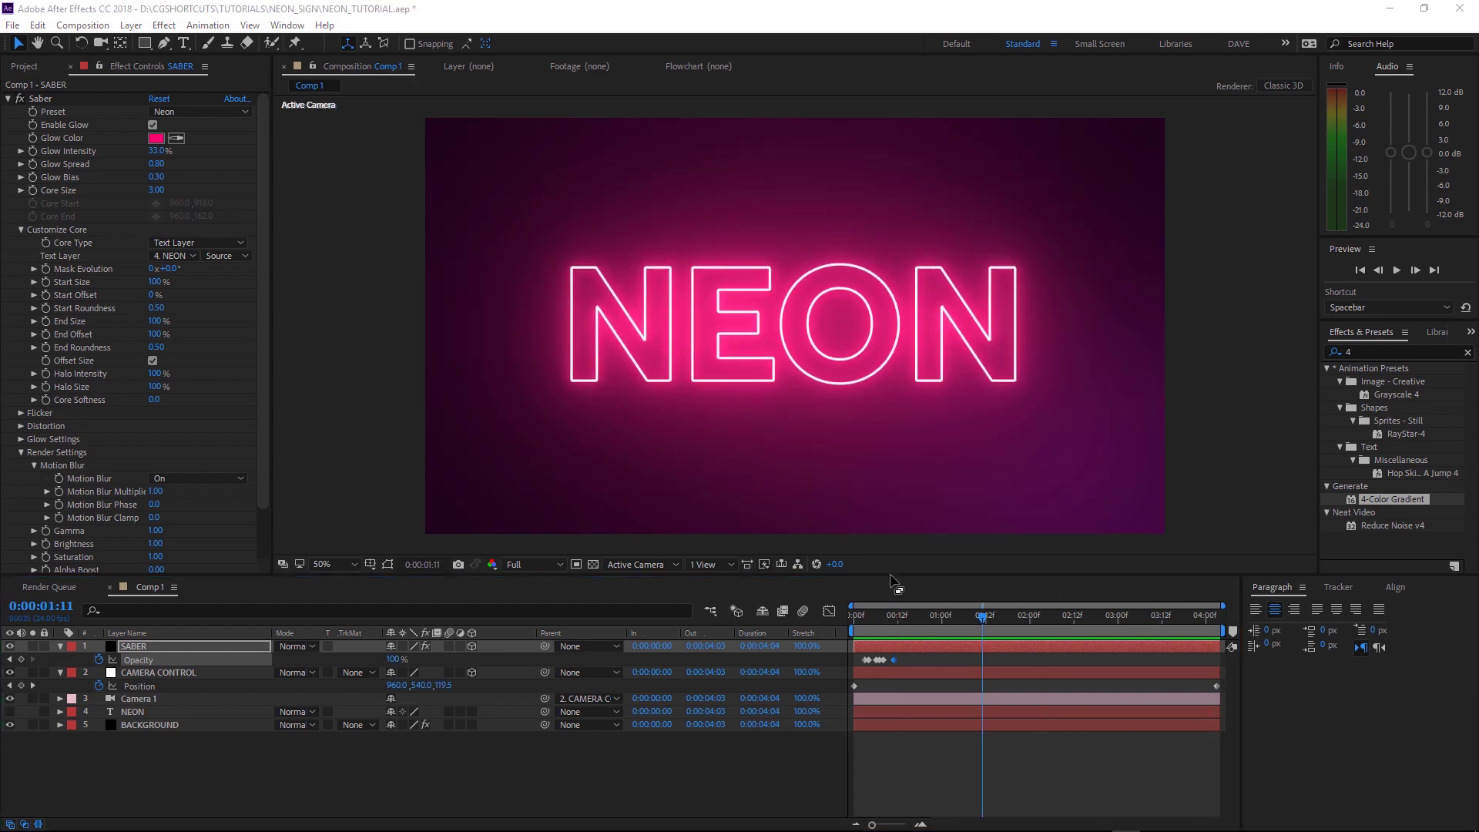
# Under Saber's Flicker group, set Flicker Intensity to 22% and Halo Intensity to 136%, then preview the result
pyautogui.click(21, 414)
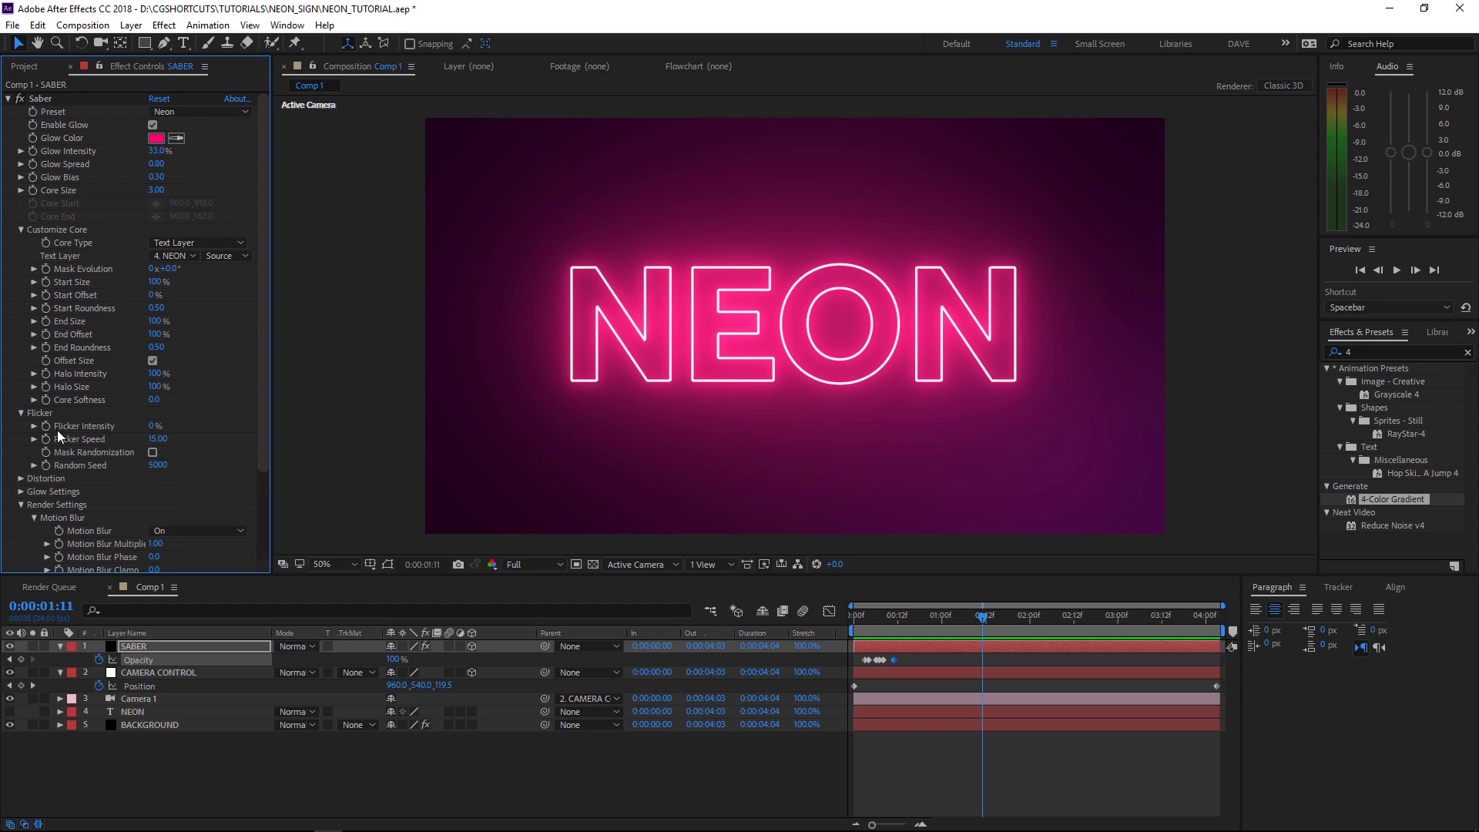
pyautogui.click(153, 427)
pyautogui.press('Return')
pyautogui.click(155, 375)
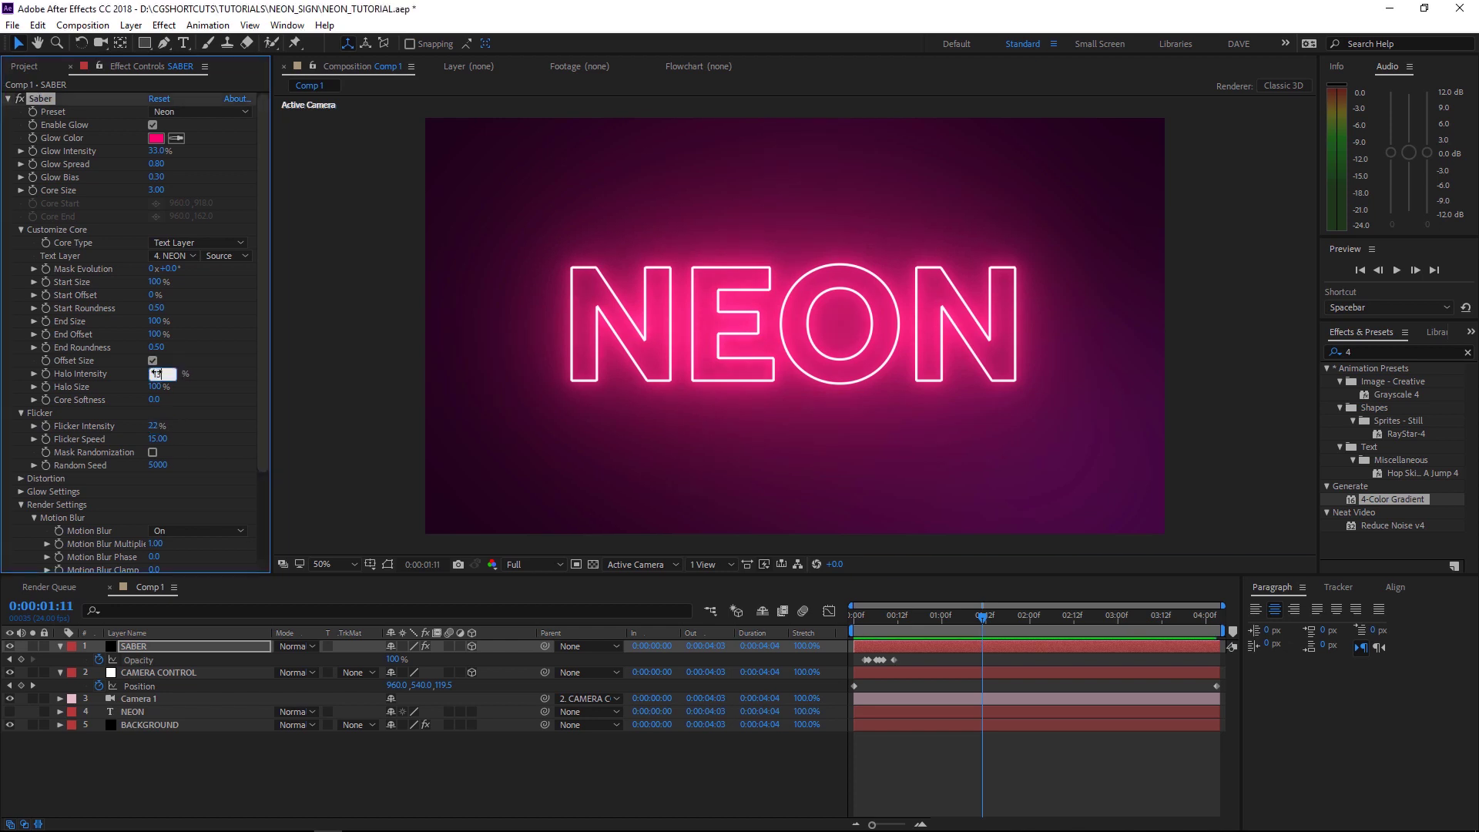
pyautogui.write('136')
pyautogui.press('Return')
pyautogui.press('space')
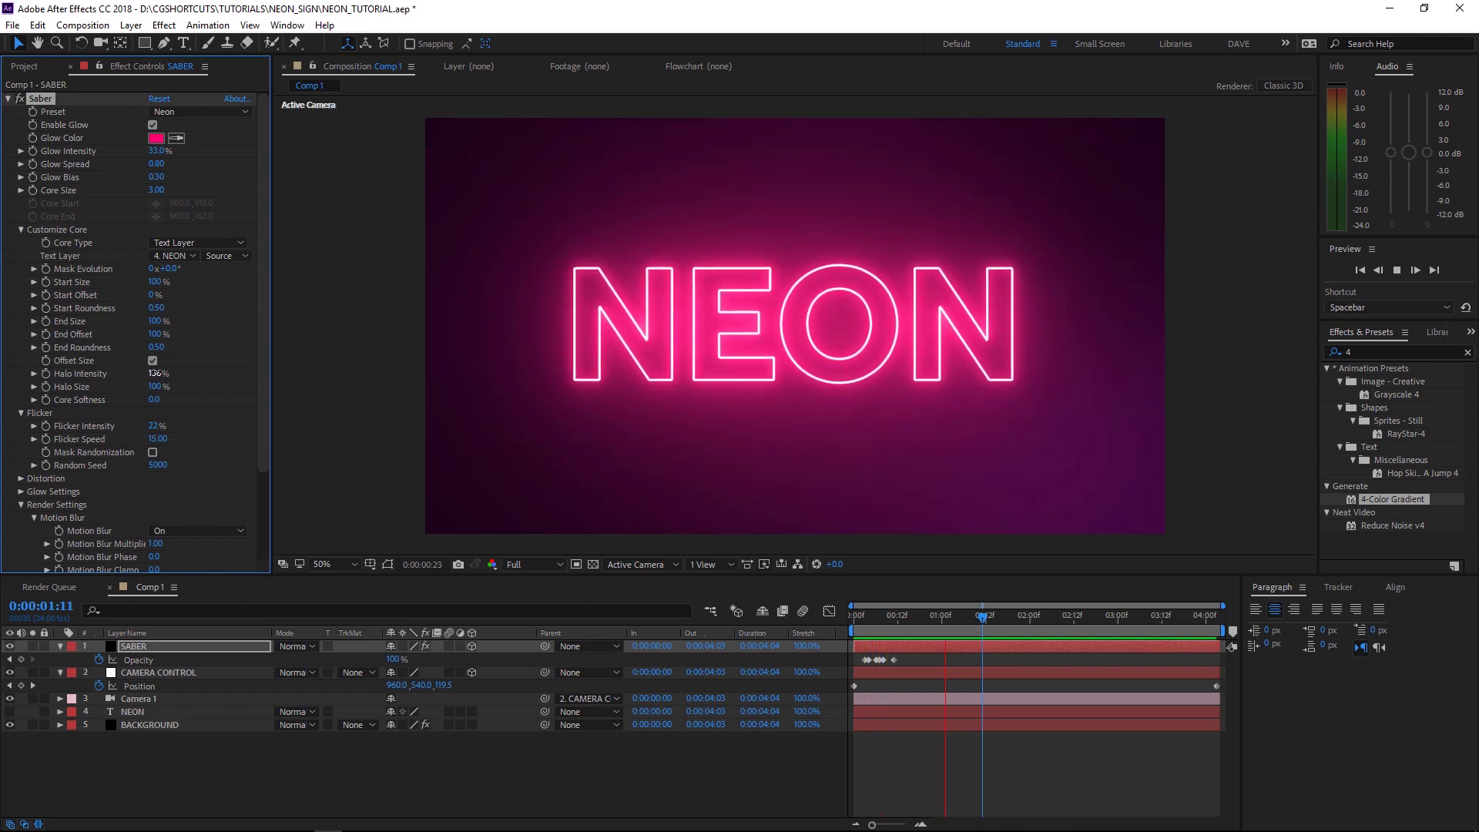